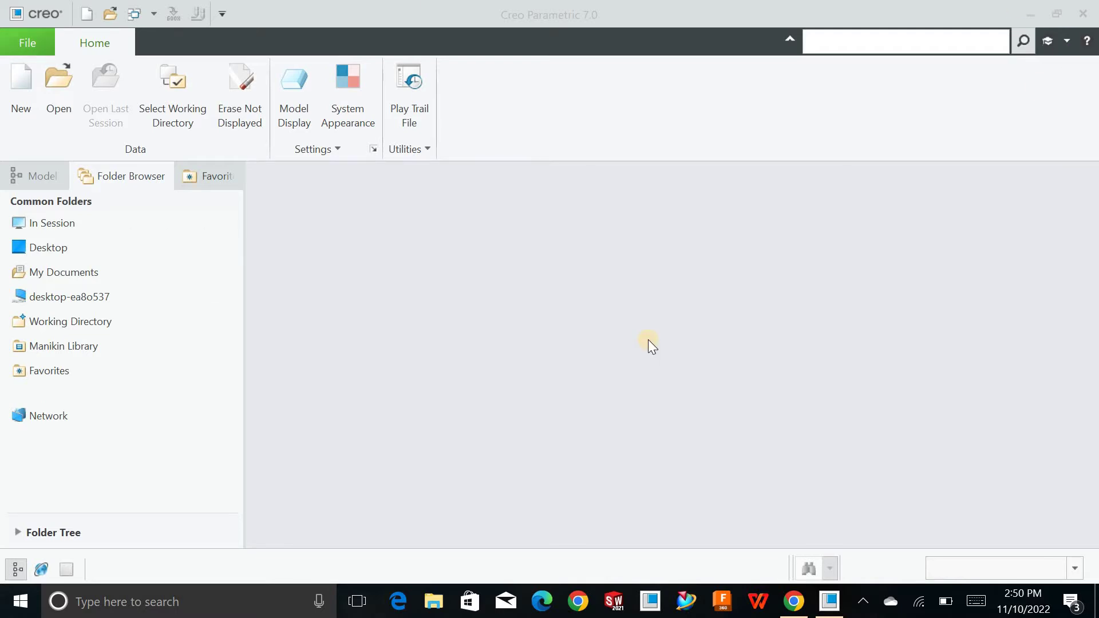
Review the Assembly, Manufacturing and Drawing types offered for a new model, then dismiss the dialog without creating anything.
left_click(35, 106)
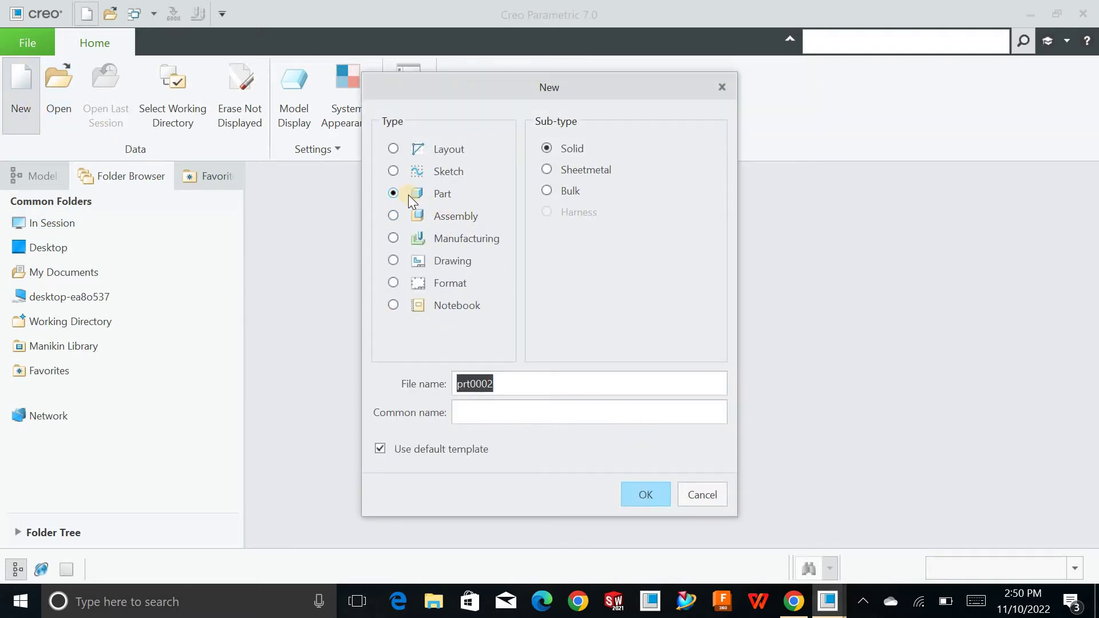
left_click(406, 215)
left_click(404, 237)
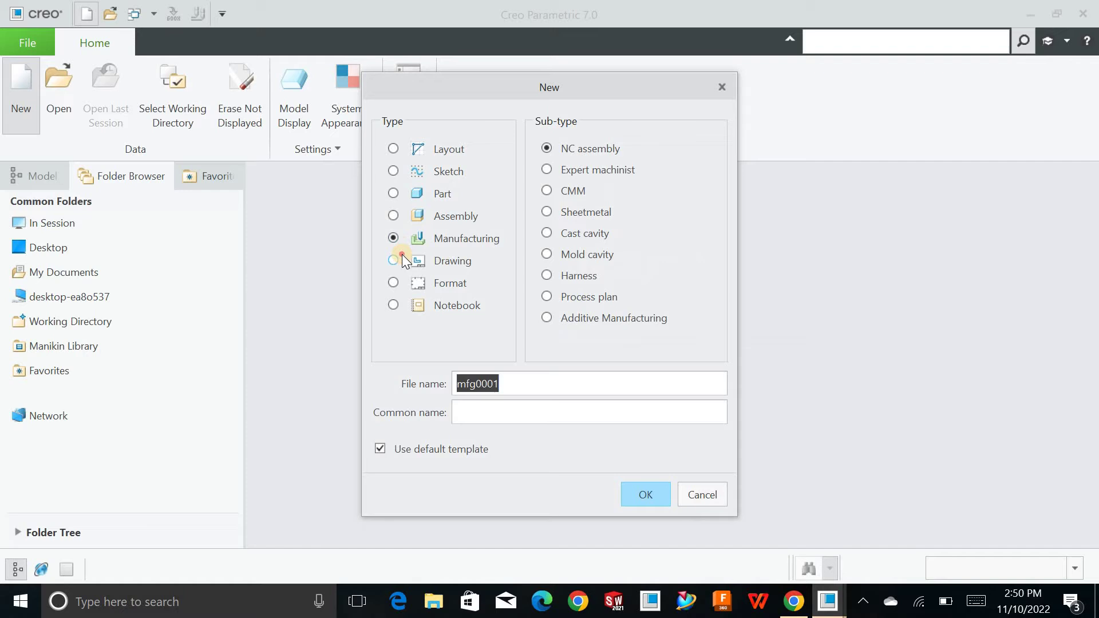
left_click(402, 255)
left_click(691, 528)
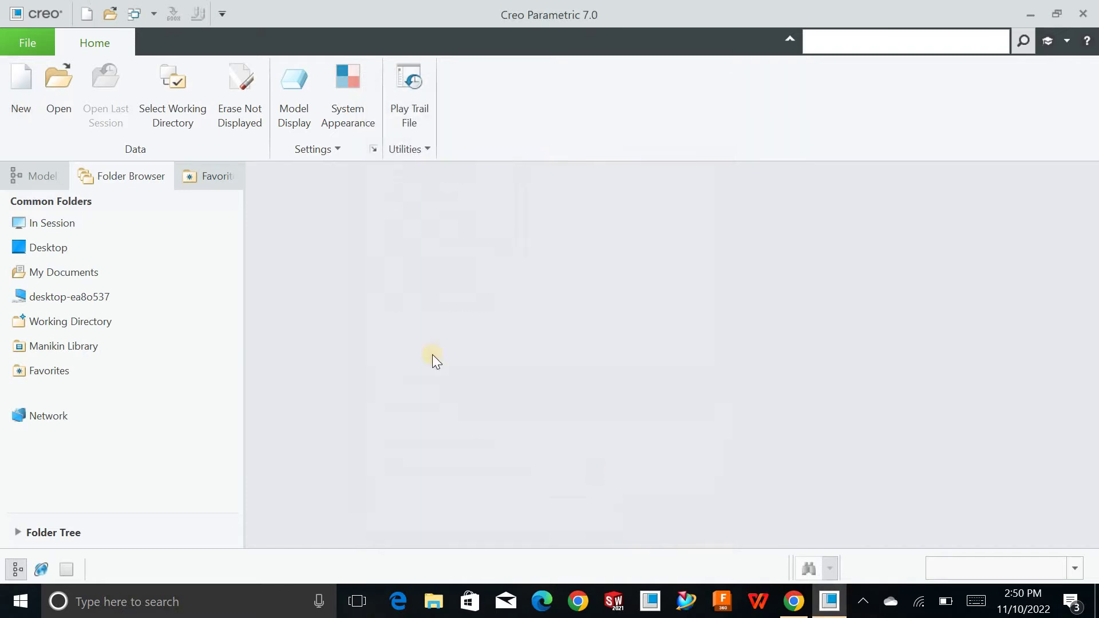
Examine the Desktop folders and the supported file types for opening a file, without opening anything.
left_click(68, 116)
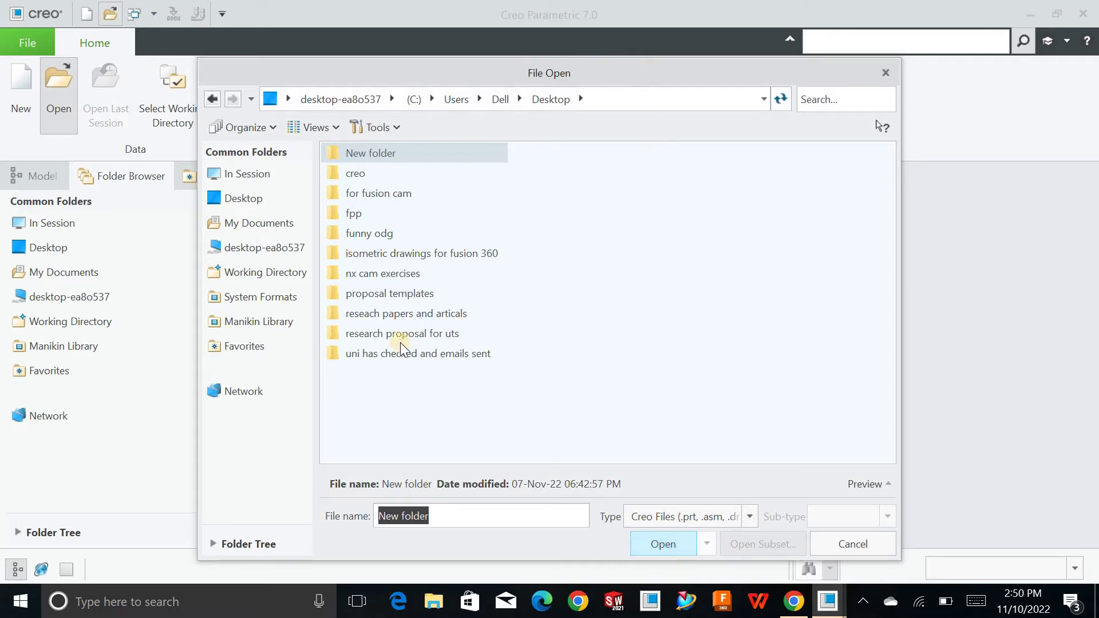
left_click(395, 286)
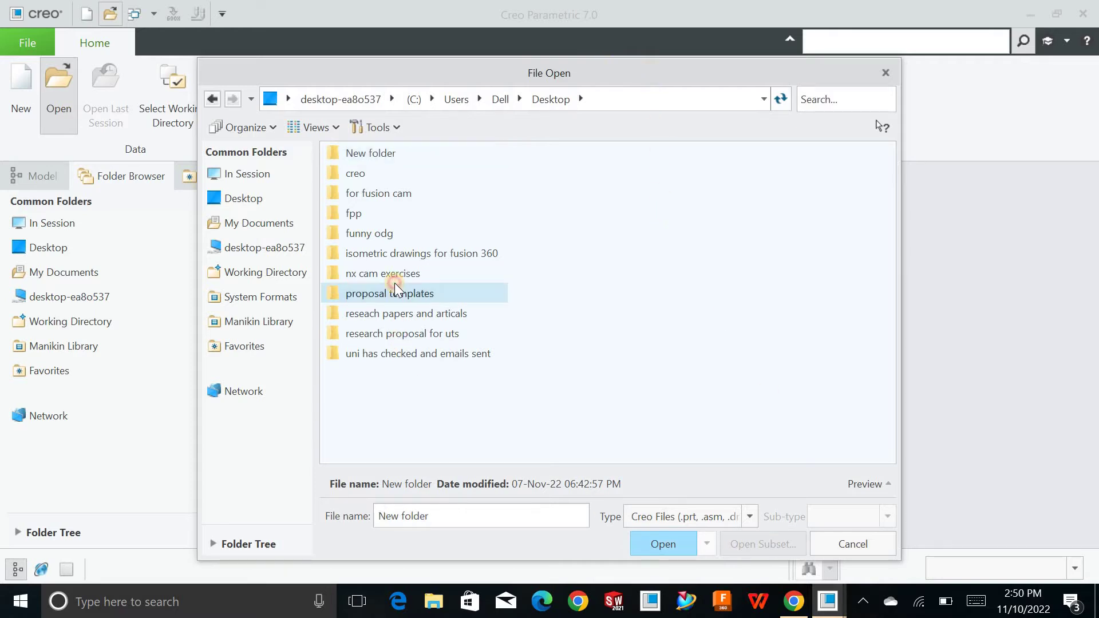
left_click(661, 515)
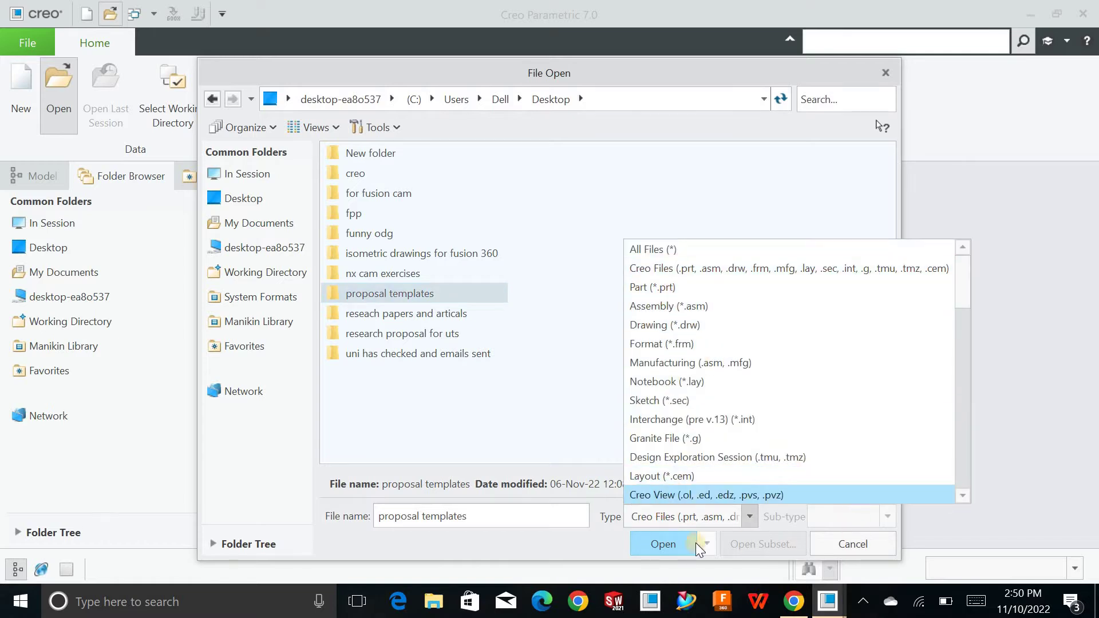
left_click(864, 553)
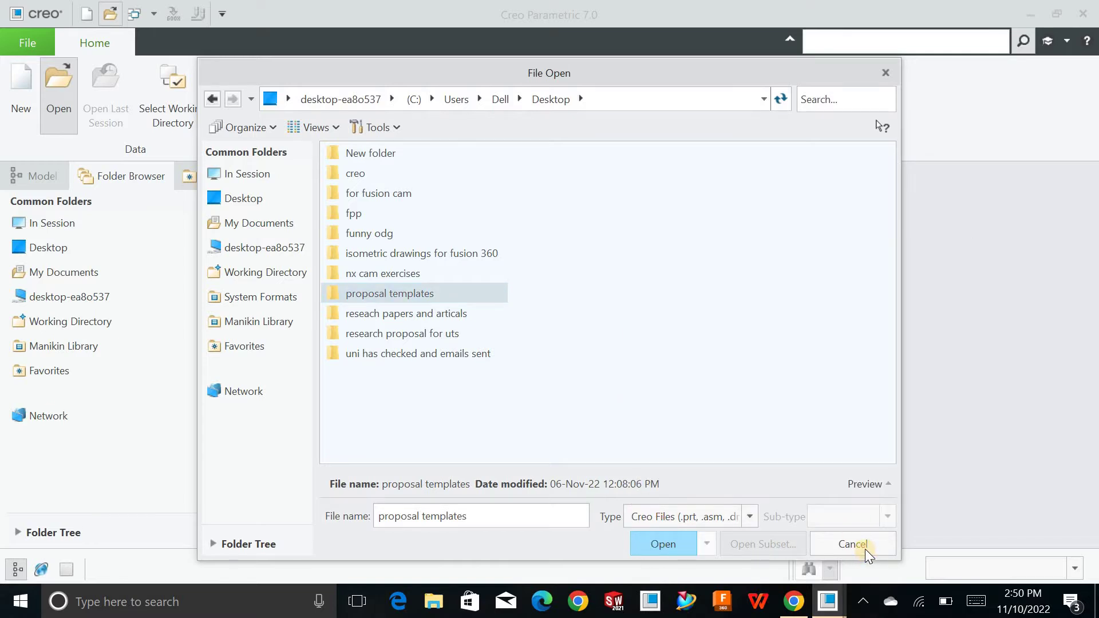
left_click(864, 548)
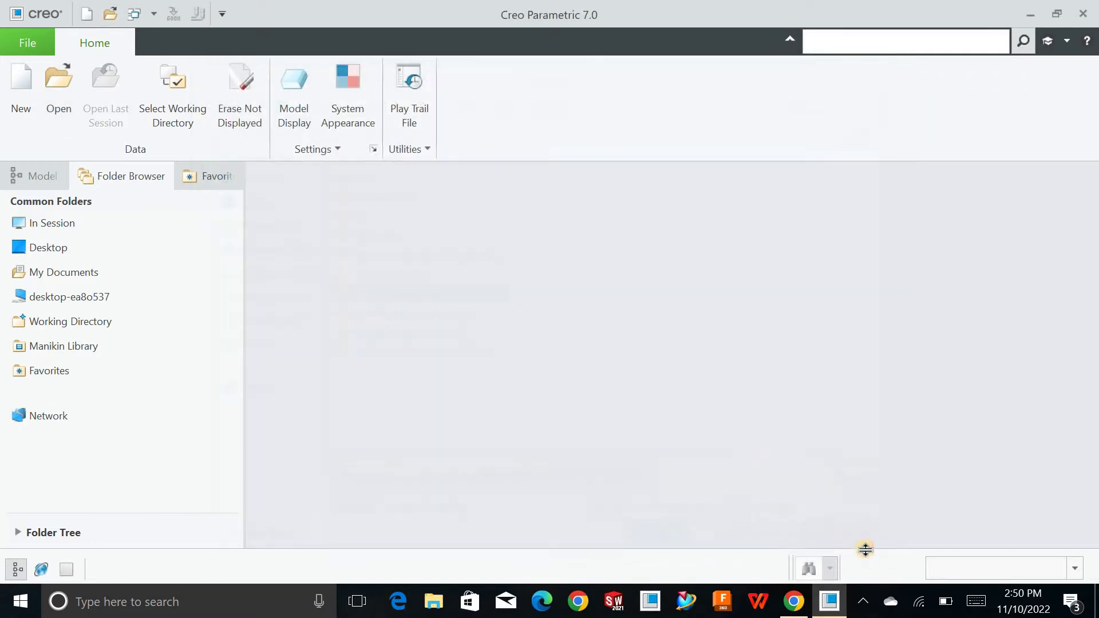
Browse to the Desktop for choosing a working directory, look at the new folder option, and cancel the selection.
left_click(184, 119)
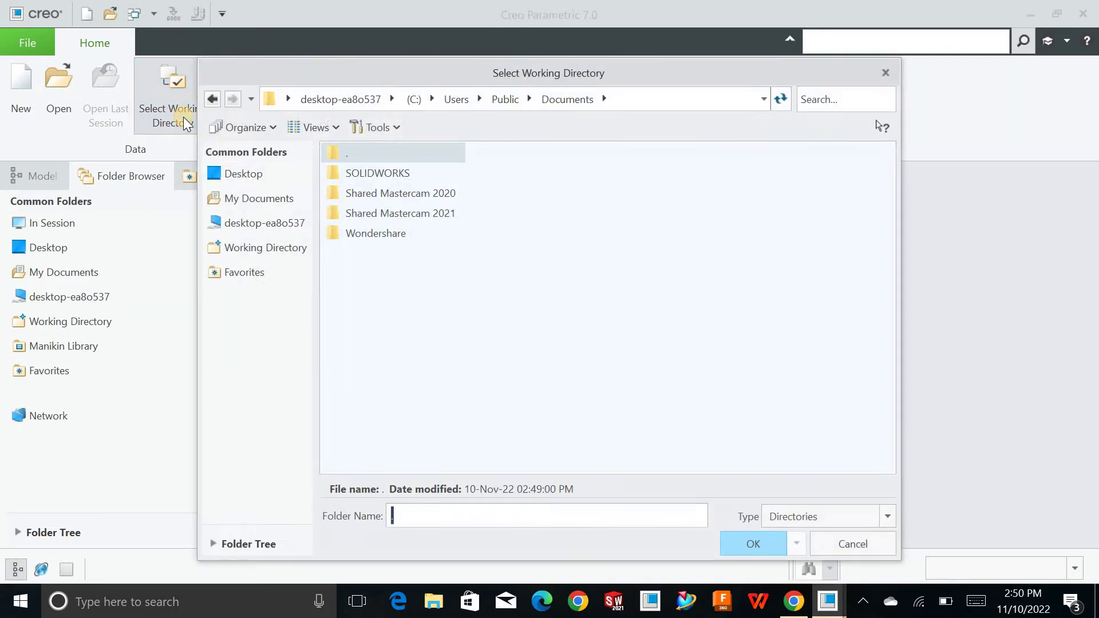
left_click(244, 174)
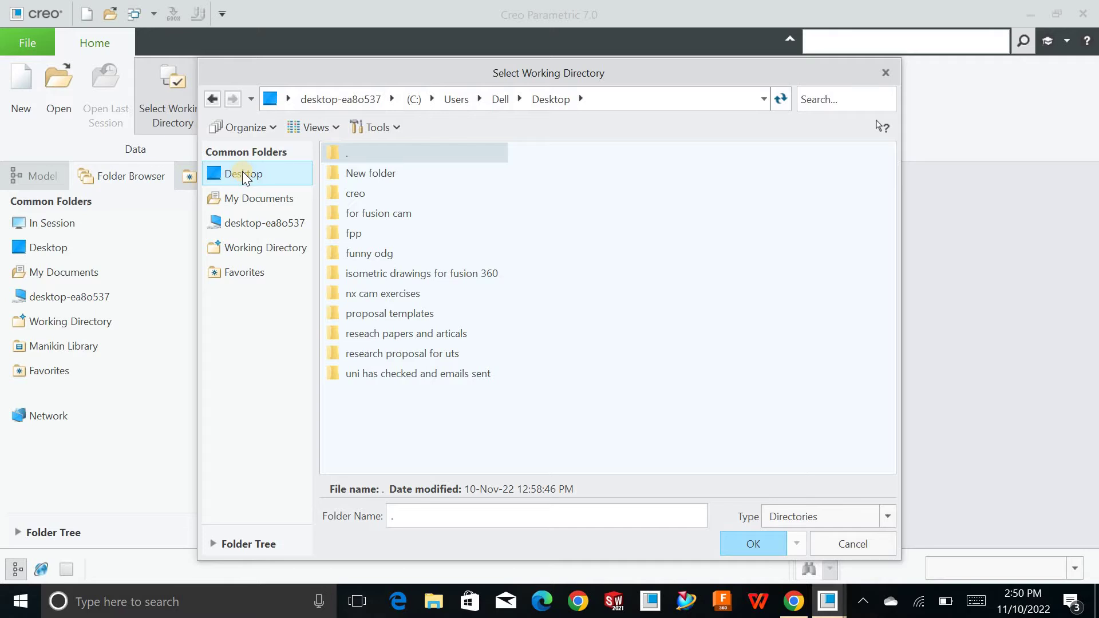
right_click(611, 248)
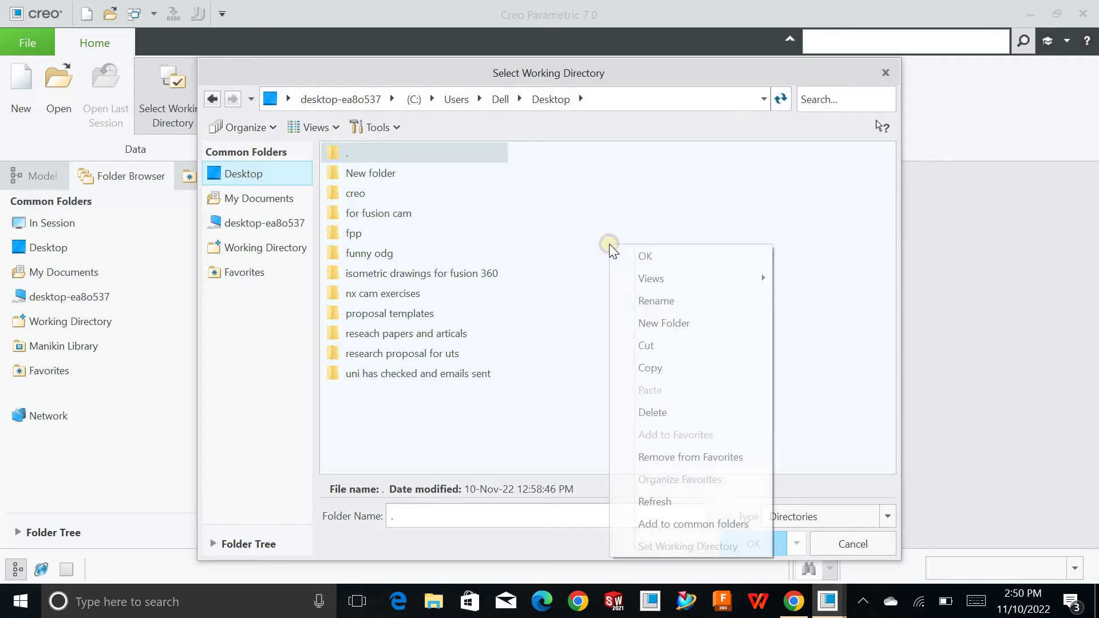
left_click(700, 322)
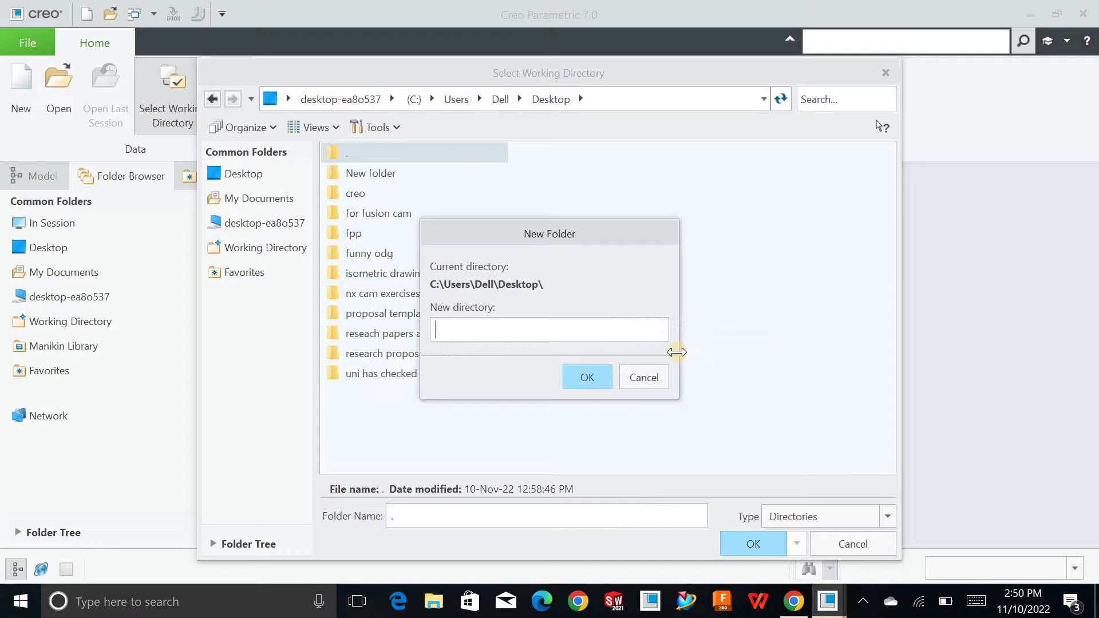
left_click(658, 377)
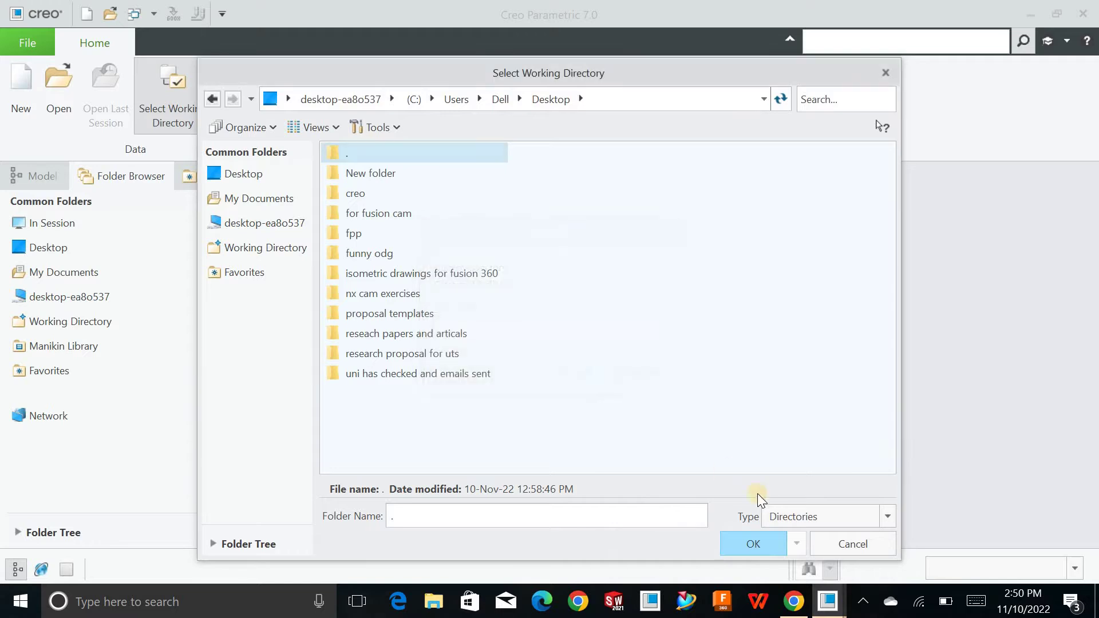
left_click(826, 534)
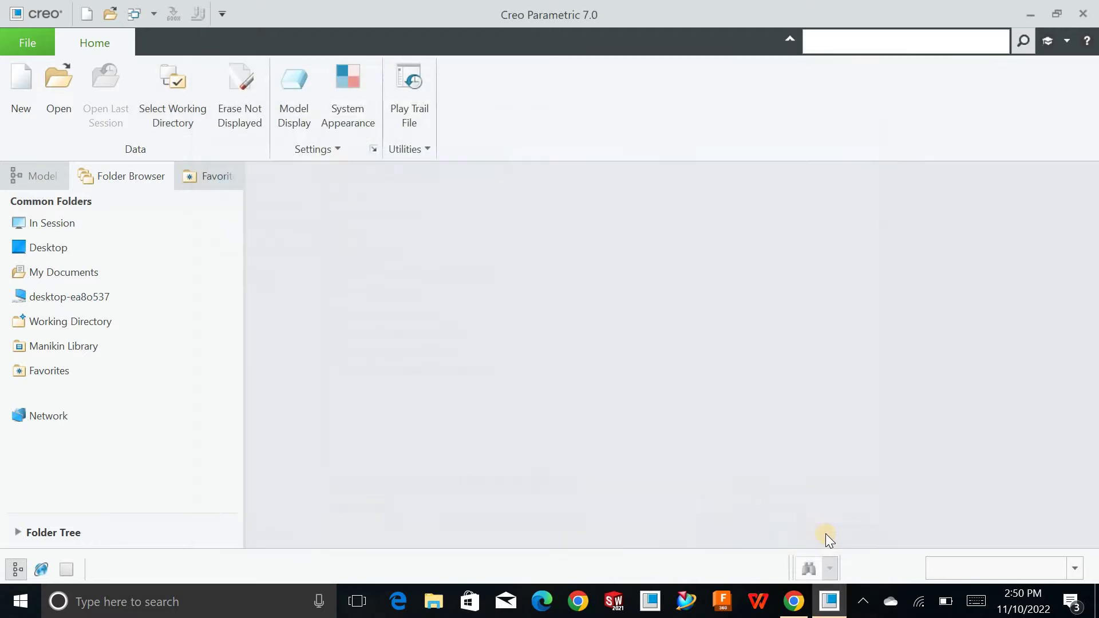
Try Trimetric as the default model orientation, return it to Isometric, and close the model display options.
left_click(288, 105)
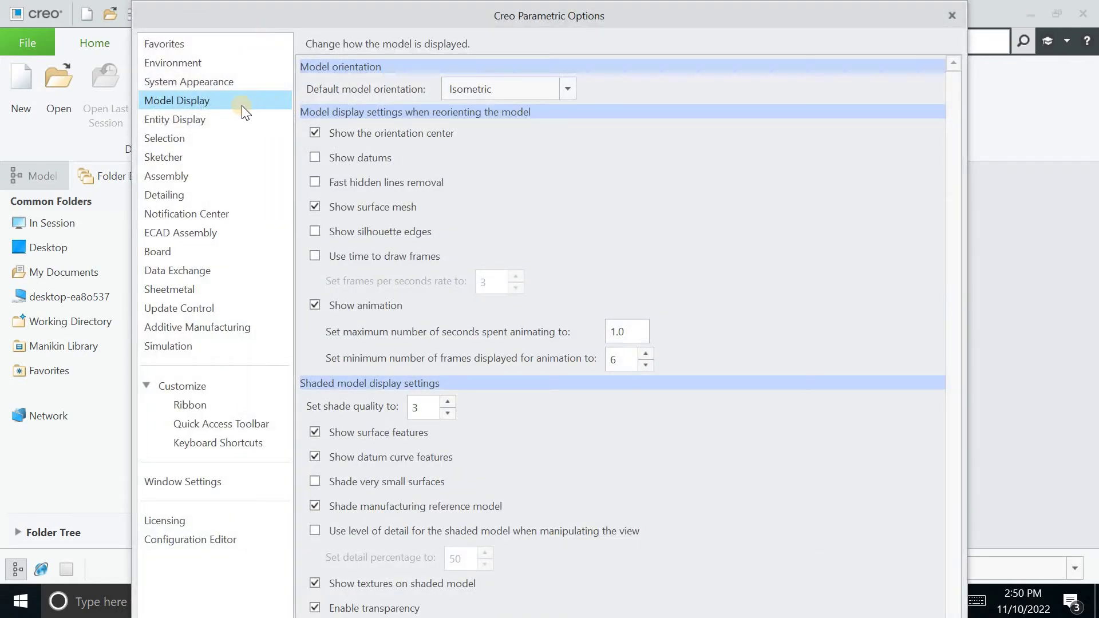
left_click(489, 89)
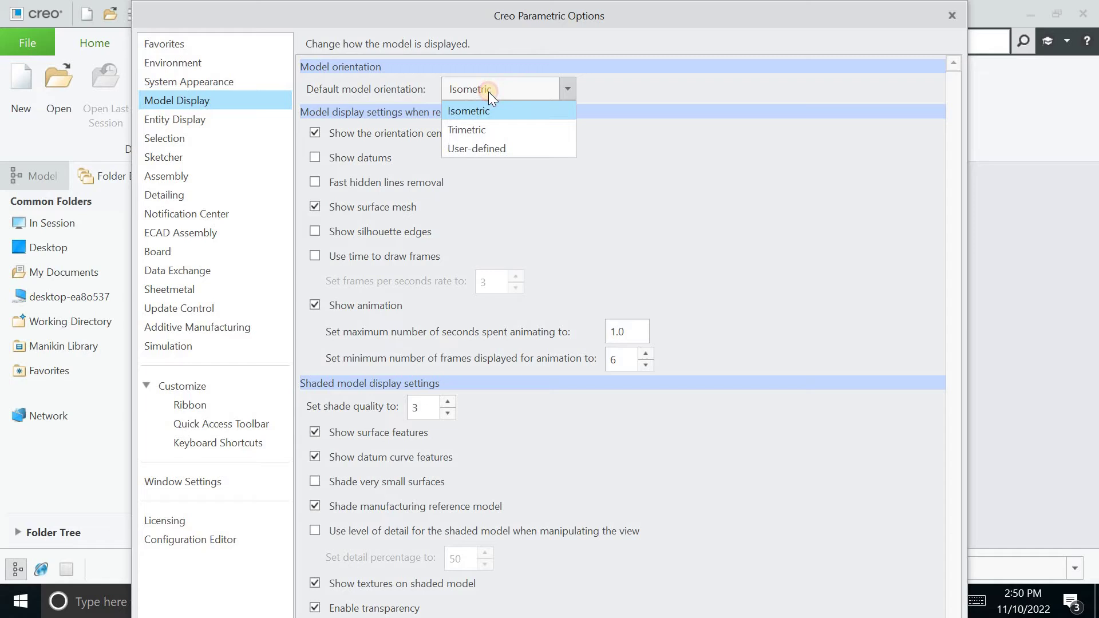
left_click(487, 127)
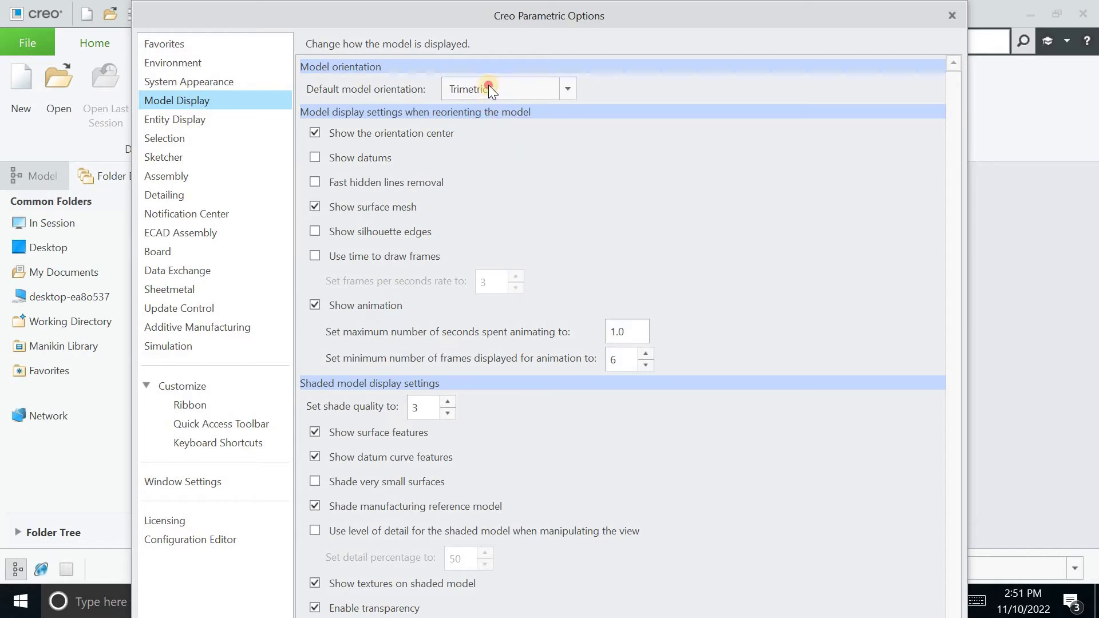
left_click(489, 89)
left_click(488, 109)
left_click(953, 18)
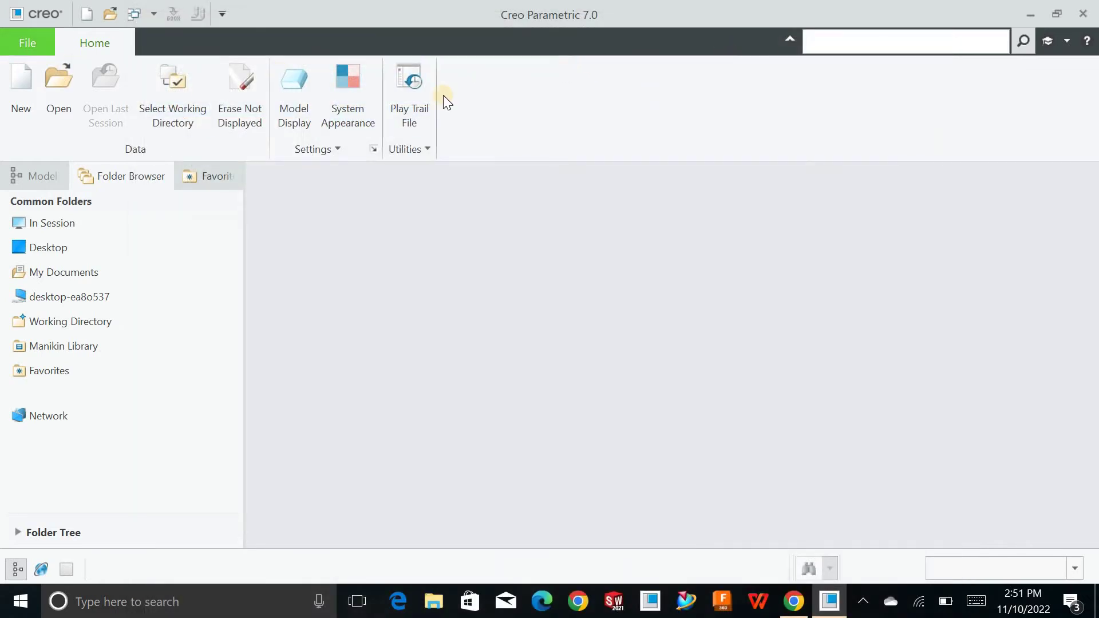
Find the Mapkeys command by searching "map", view the mapkeys in session, and close the dialog.
type("map")
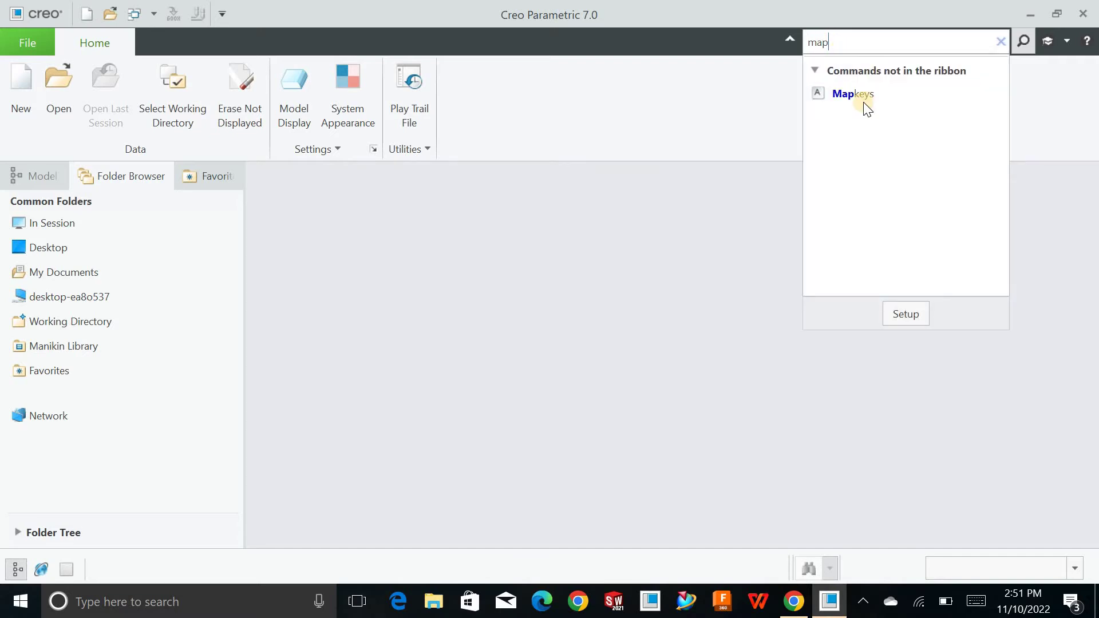
left_click(861, 96)
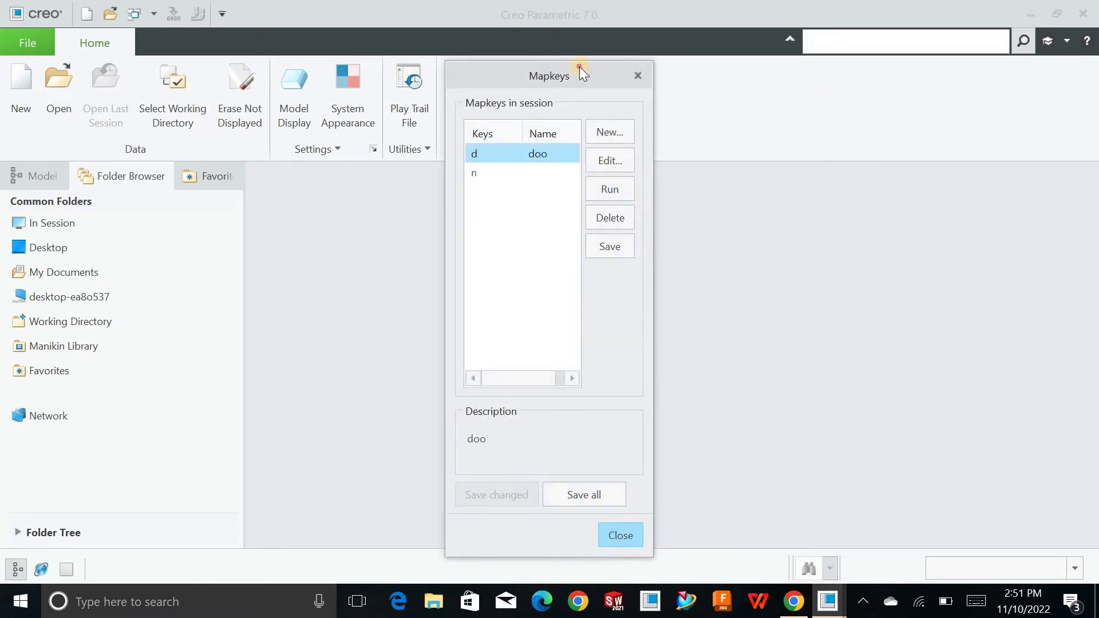
left_click_drag(579, 66, 540, 19)
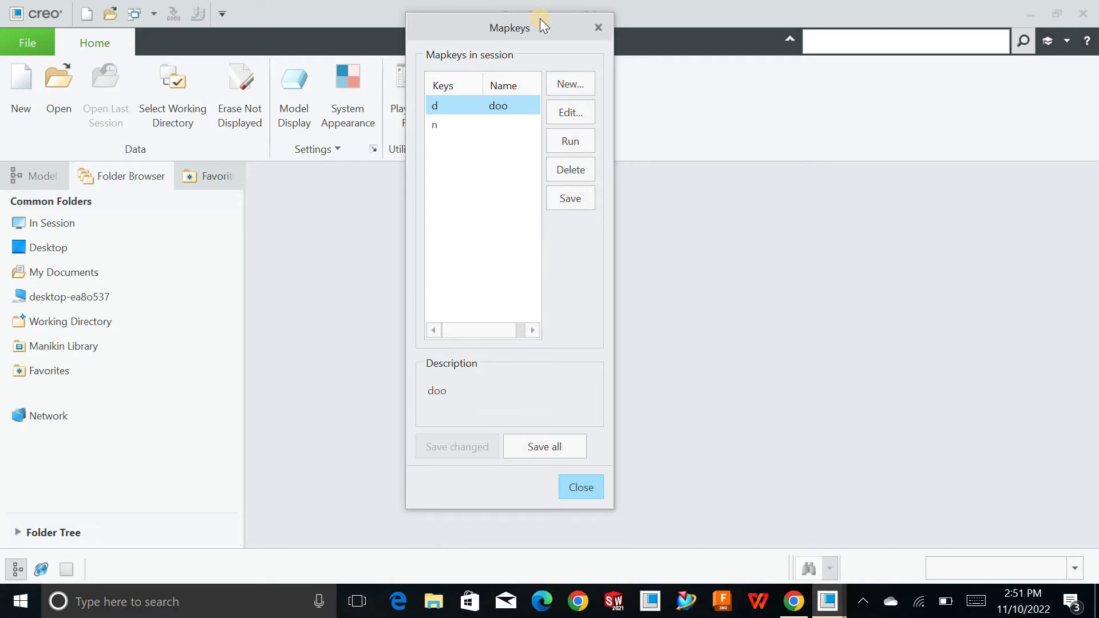
left_click(598, 27)
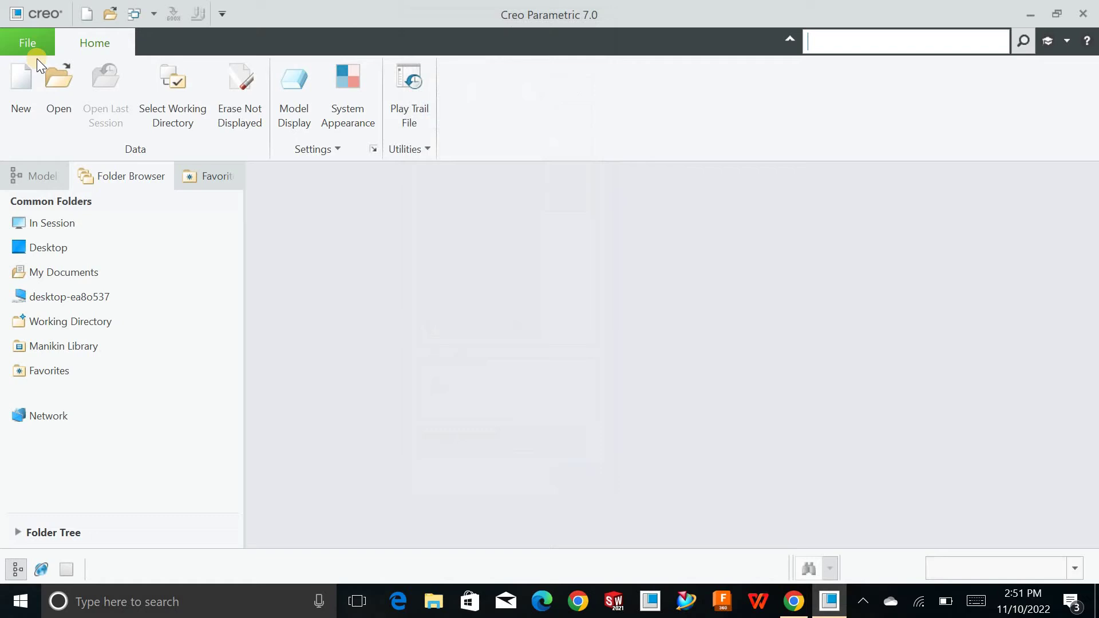
Create a new solid part with the default template and start an Extrude sketch on the FRONT plane.
left_click(21, 81)
key("Return")
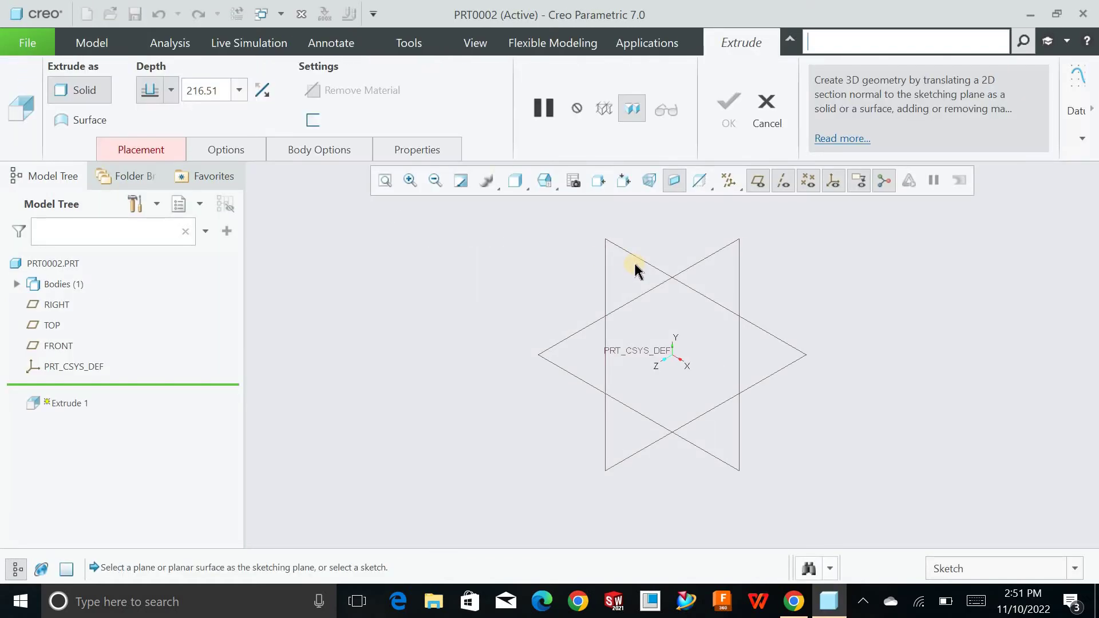
left_click(637, 260)
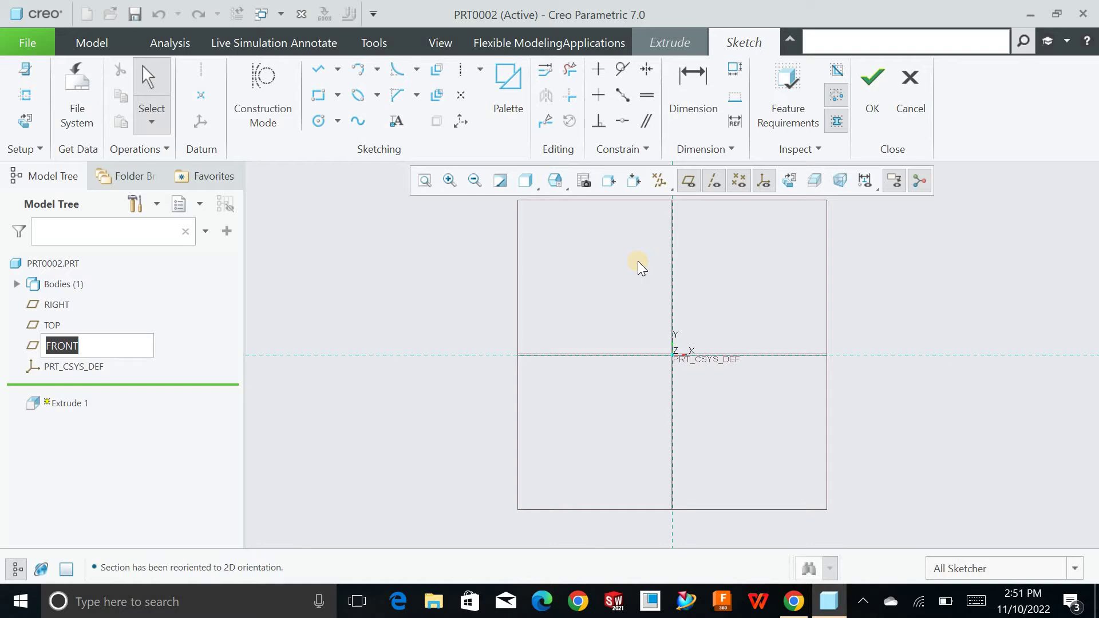
Rename the FRONT datum plane to DDD.
type("ddd")
key("Return")
key("ctrl+d")
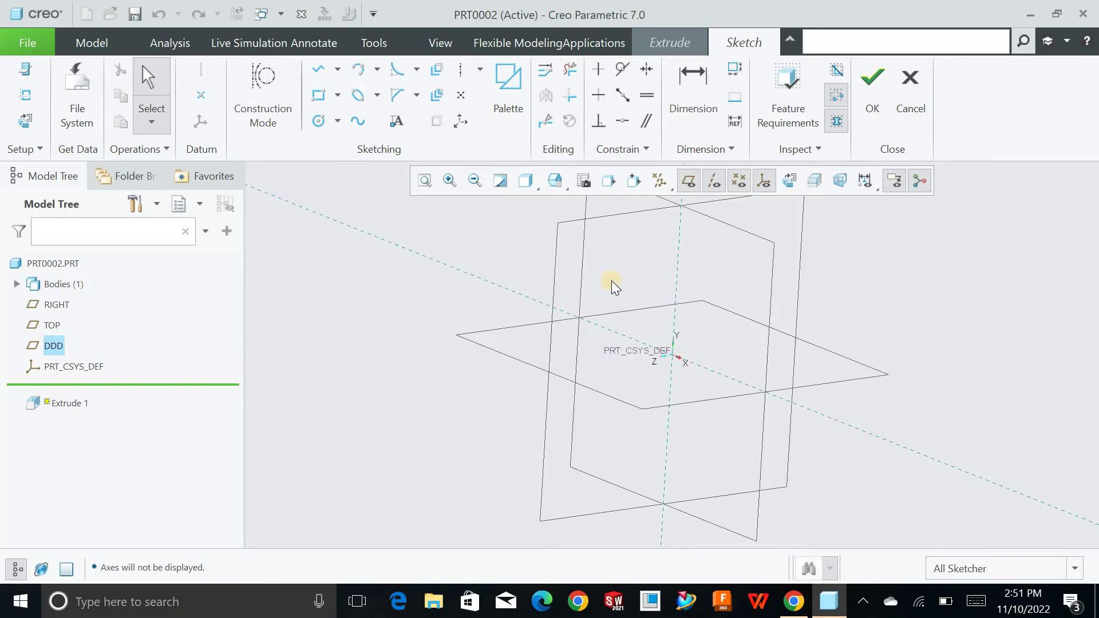
key("ctrl+d")
key("ctrl+d")
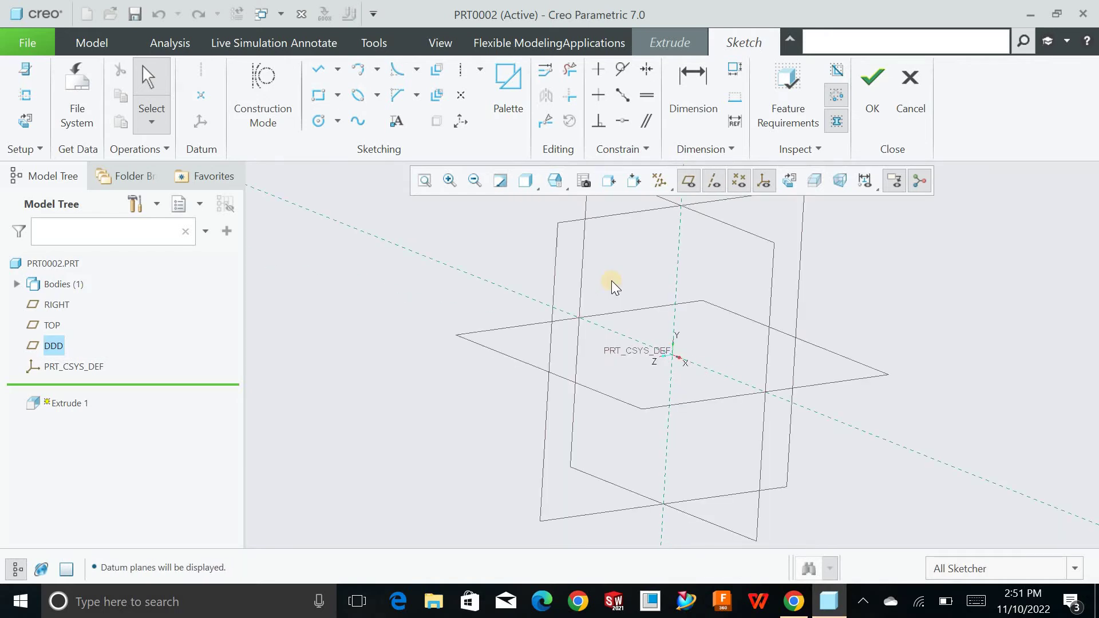
Quit the sketch without saving, cancel the Extrude feature, and close the part.
left_click(894, 108)
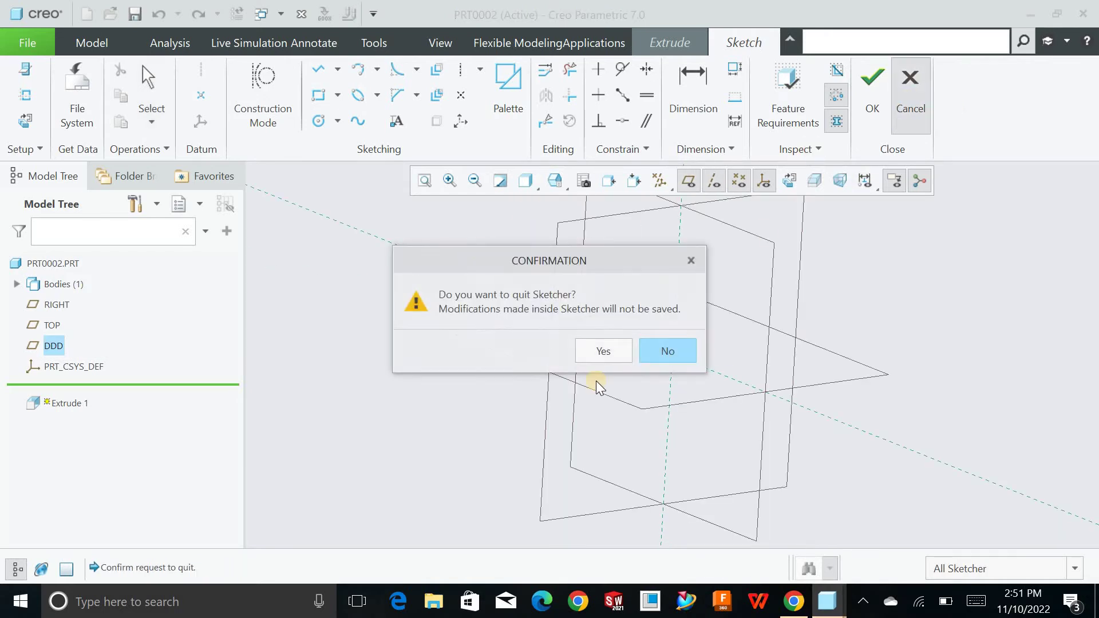
left_click(604, 351)
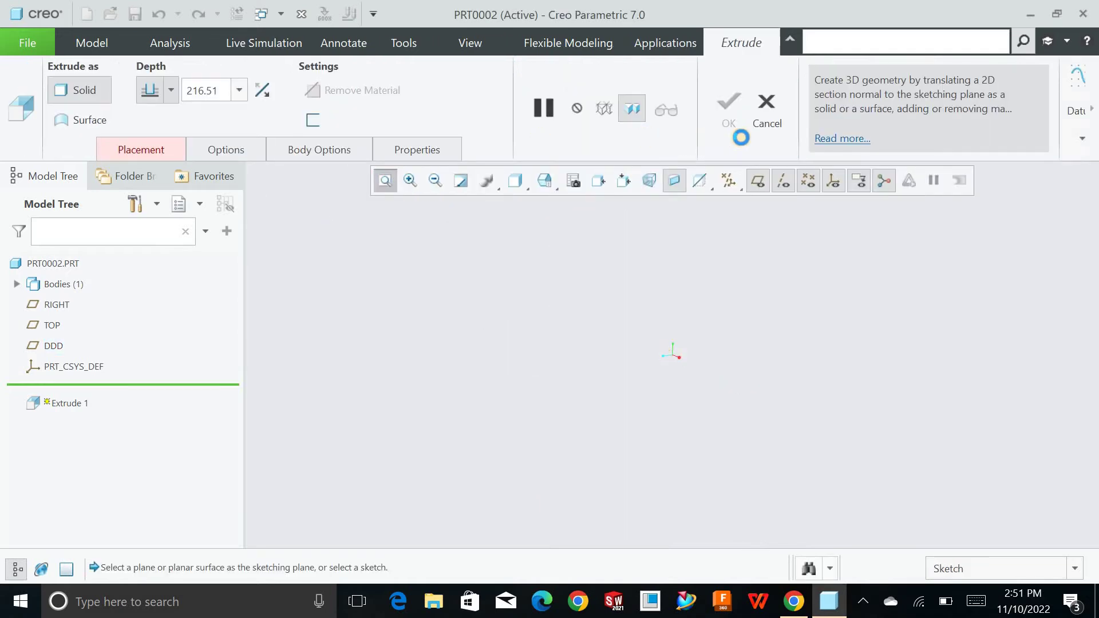
left_click(759, 130)
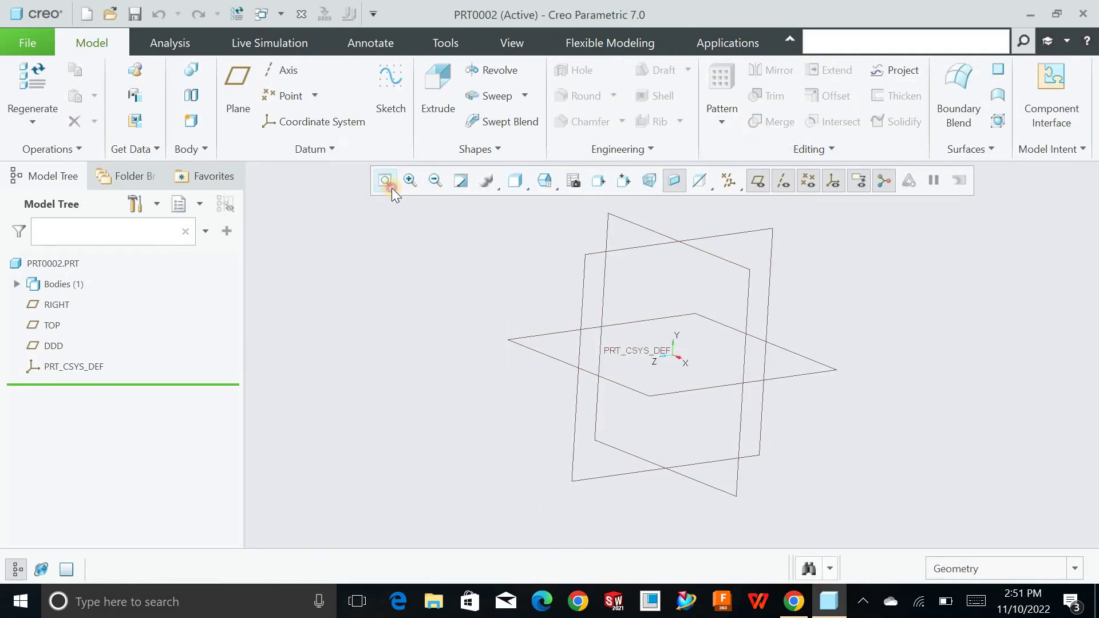
left_click(300, 14)
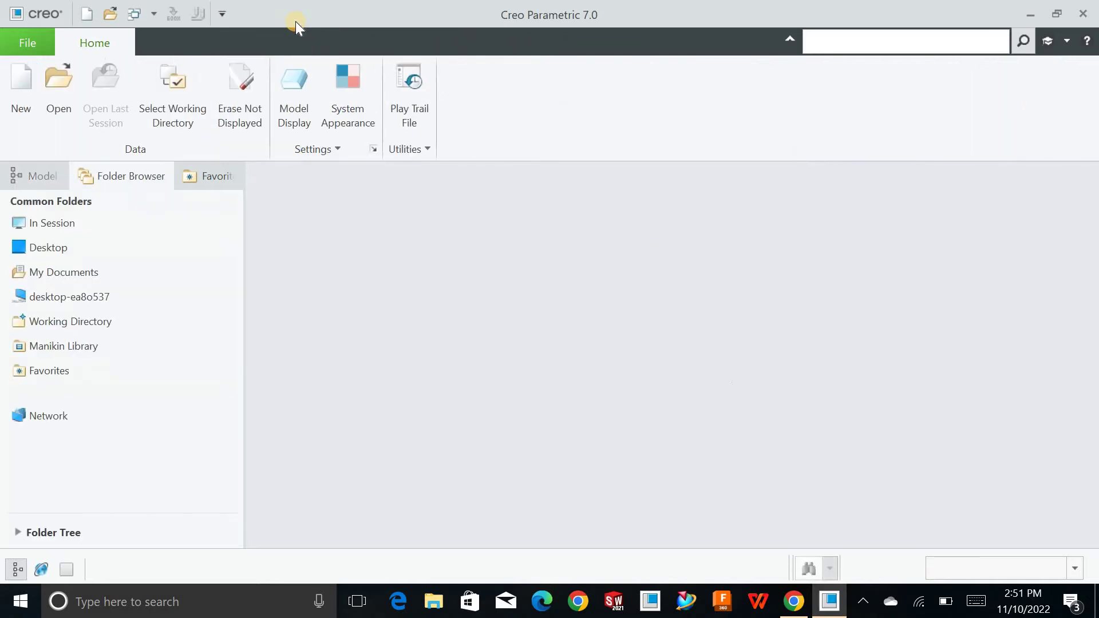
View the categories of the program's options and close them without changing anything.
left_click(30, 43)
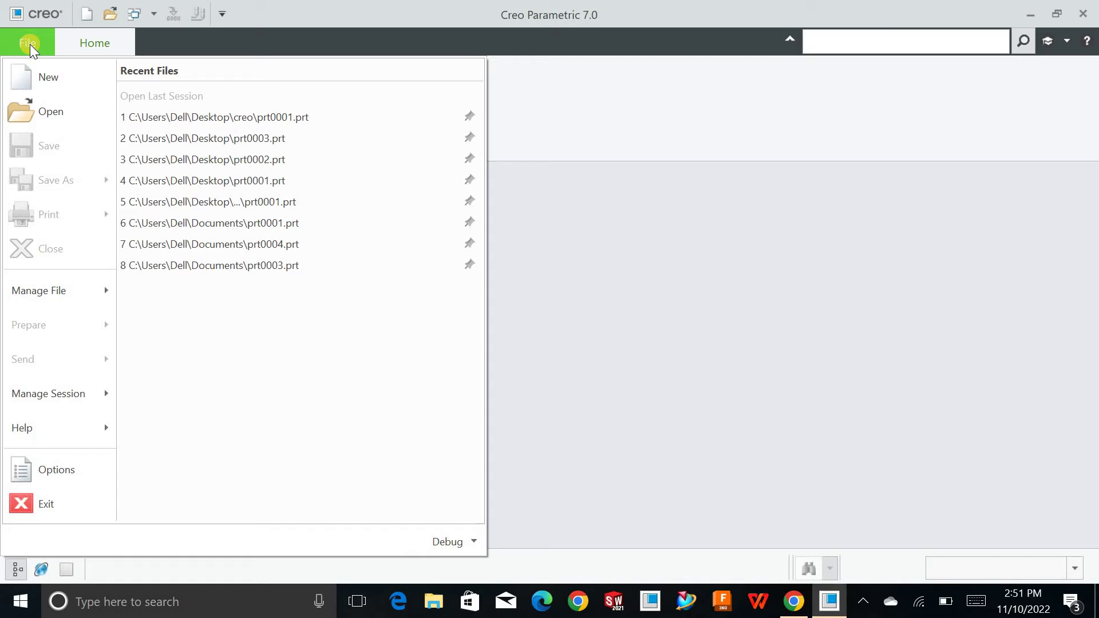
left_click(68, 469)
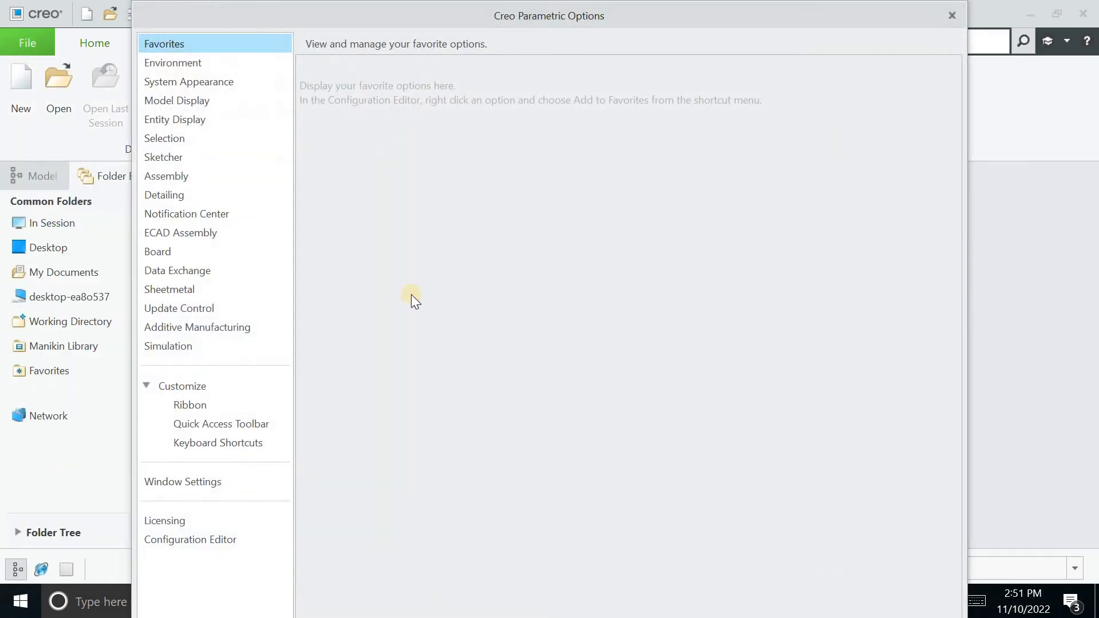
left_click(953, 20)
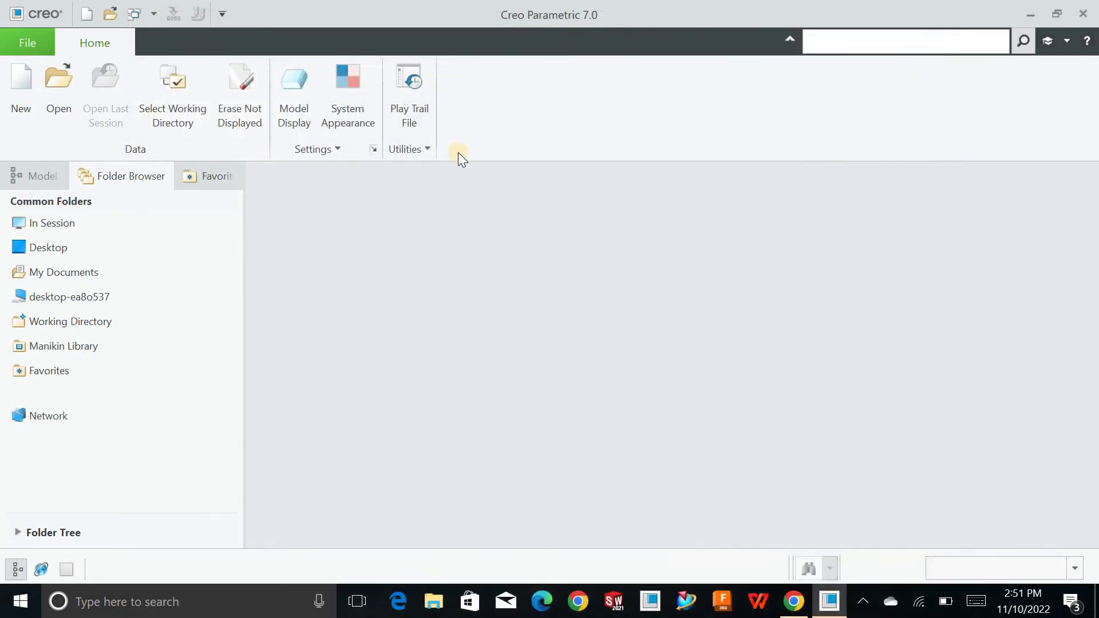
Look through the part templates for a new solid part without the default template, and cancel the file creation.
left_click(25, 117)
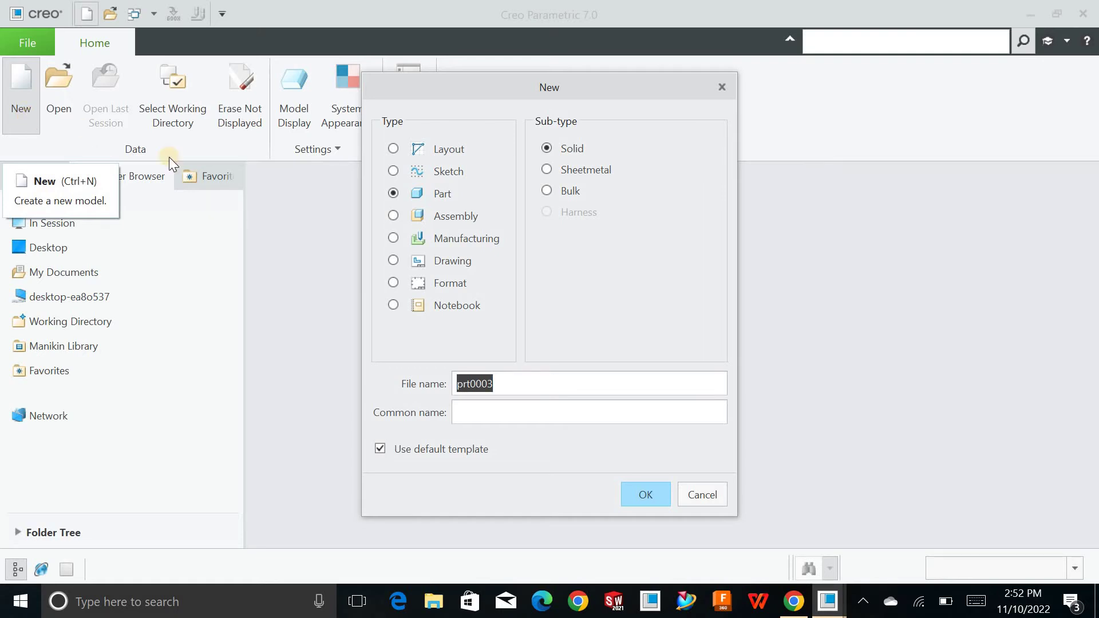
left_click(381, 447)
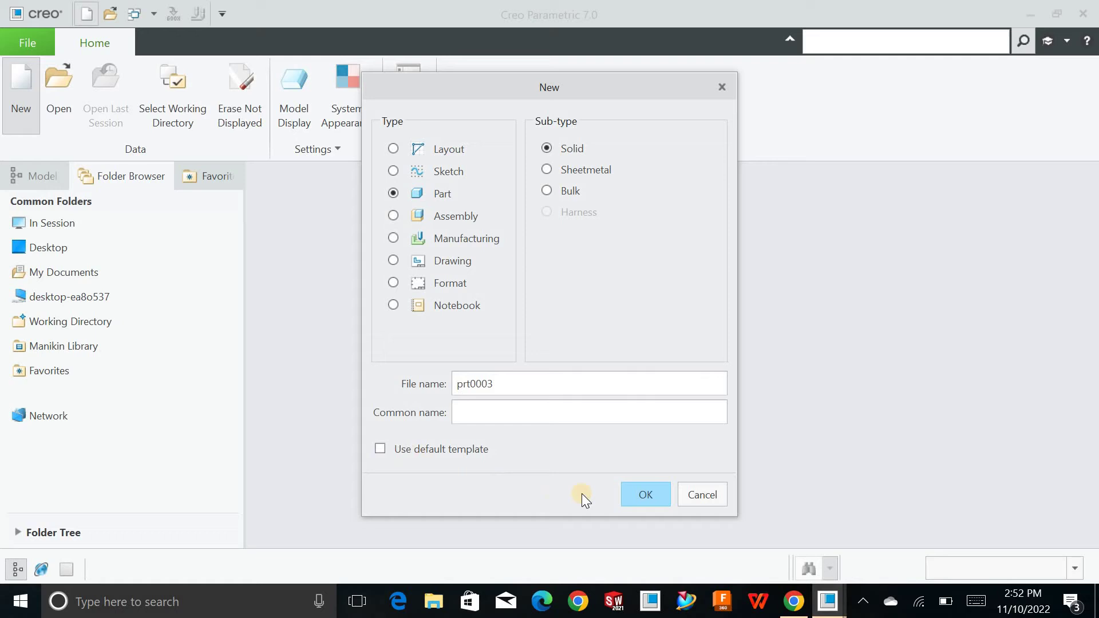
left_click(657, 503)
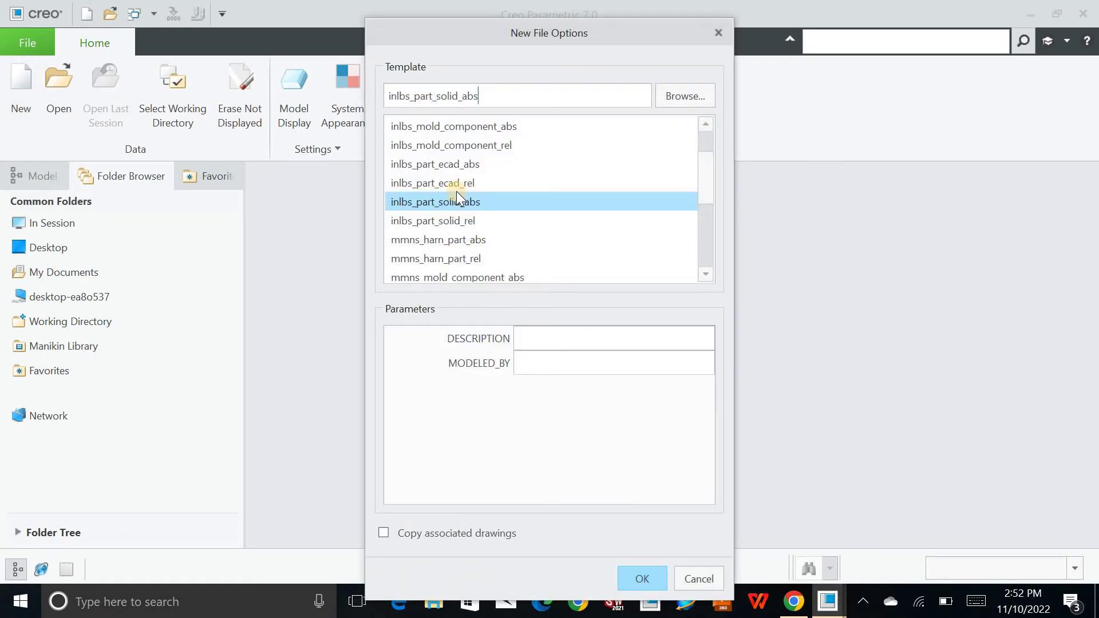
scroll(455, 191, "down", 1)
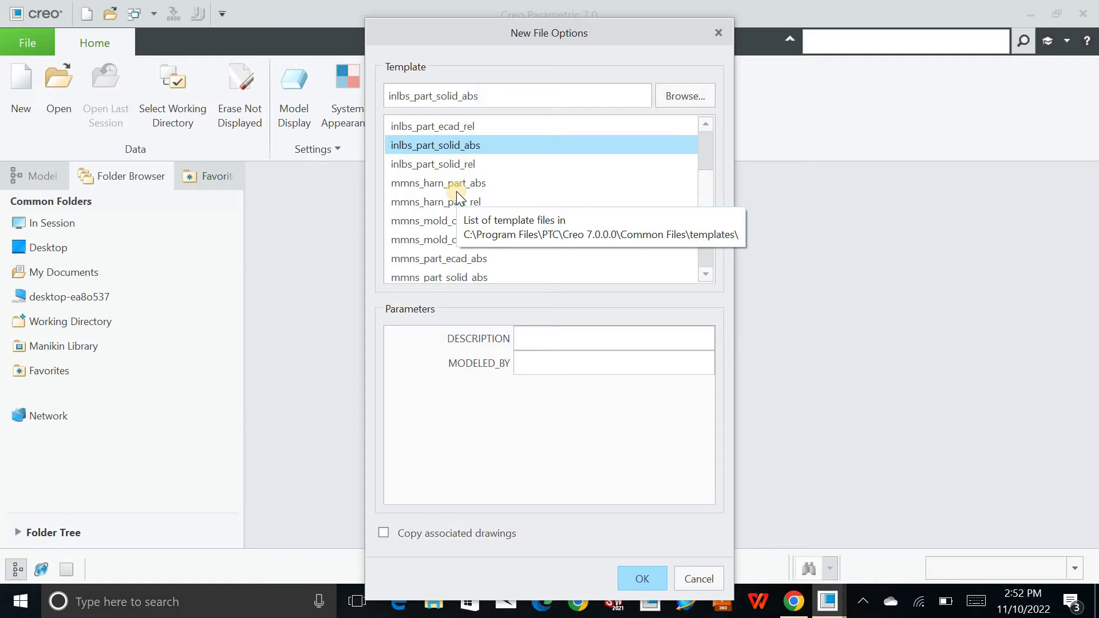
scroll(457, 193, "down", 1)
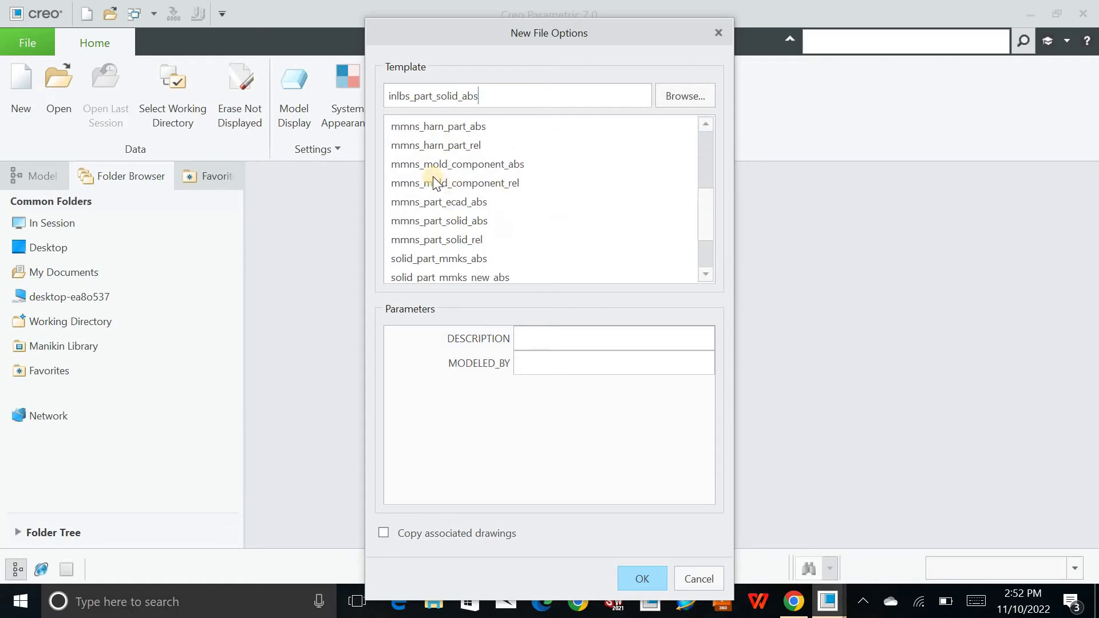
left_click(433, 145)
scroll(432, 142, "up", 2)
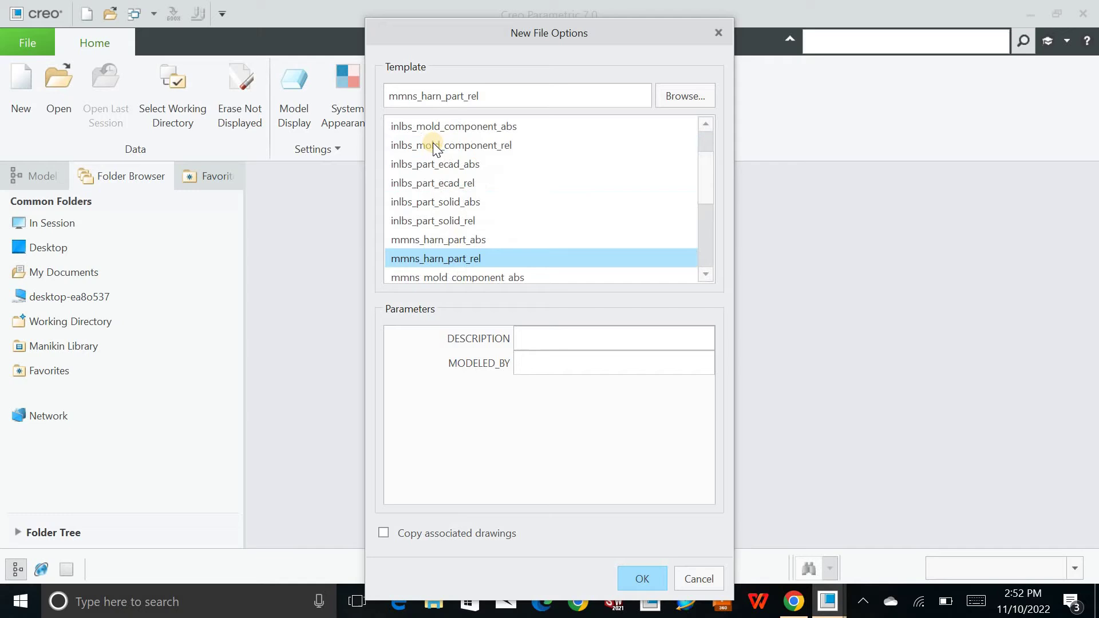
left_click(433, 183)
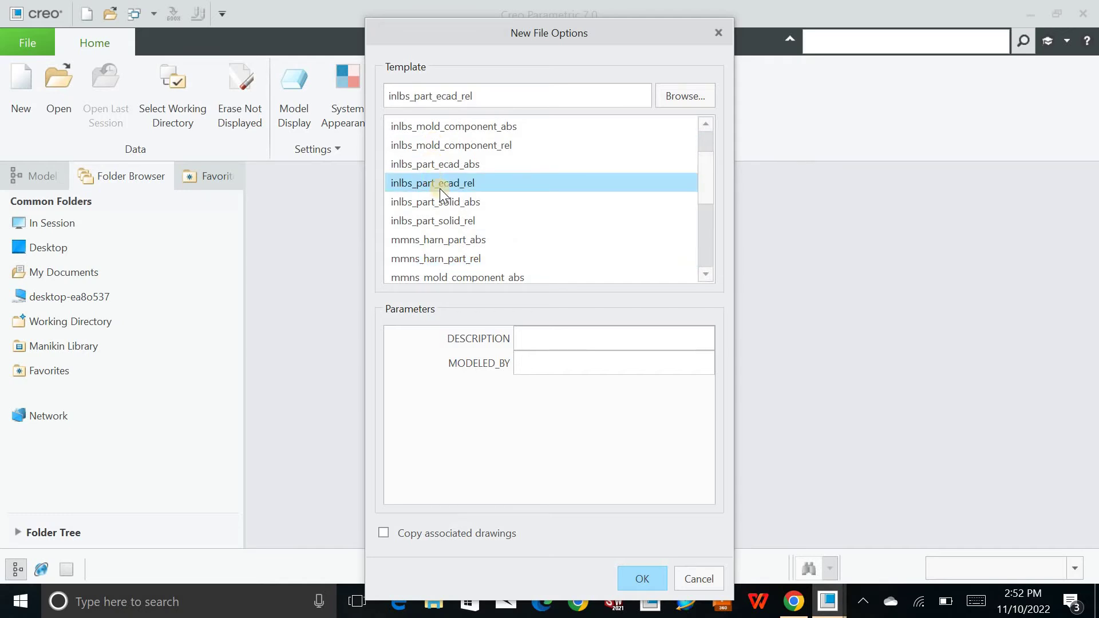
left_click(686, 574)
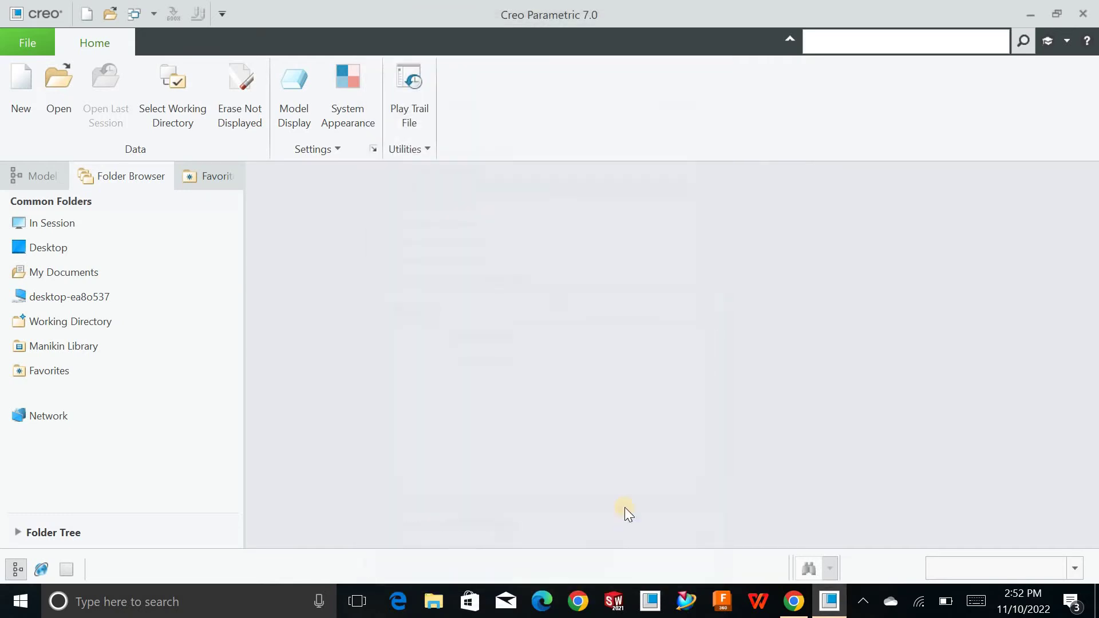
View the mapkeys in session from the Environment options and close them without changes.
left_click(28, 43)
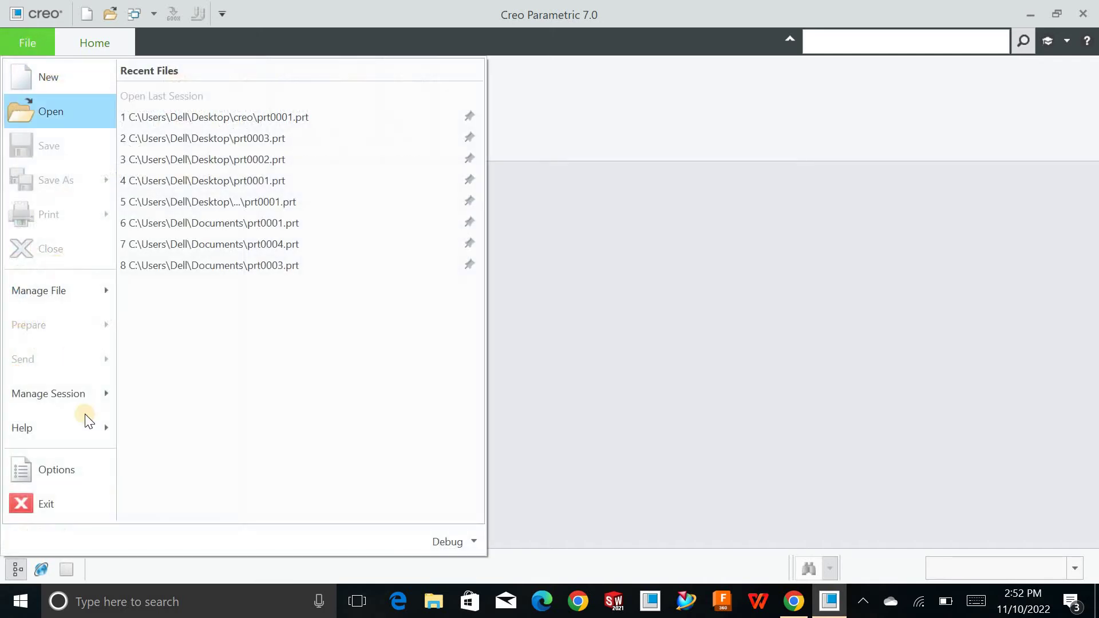
left_click(74, 468)
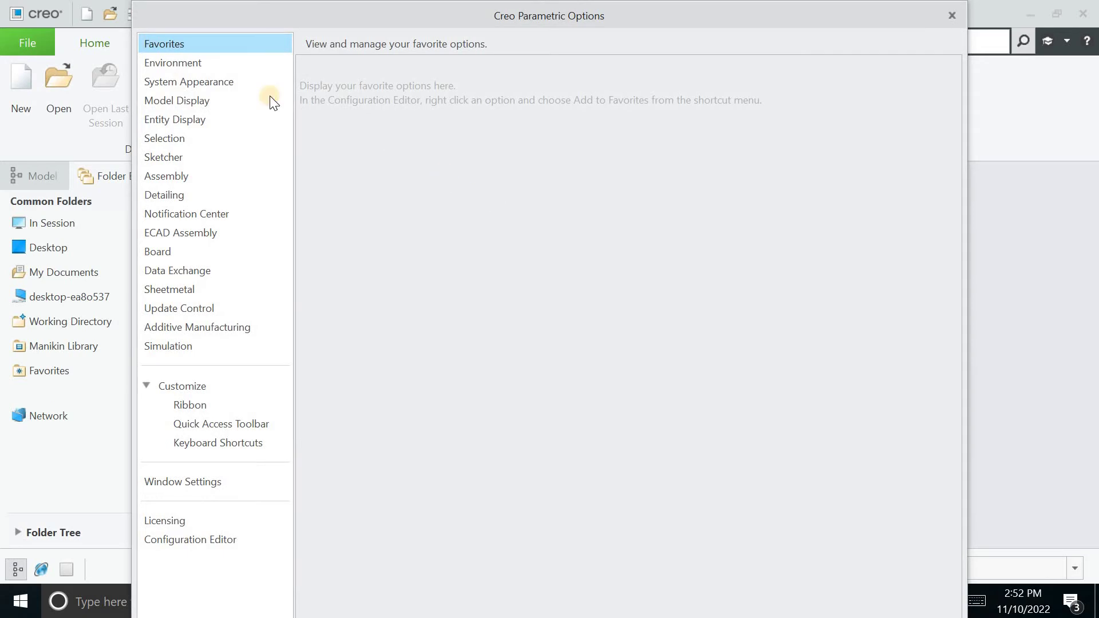
left_click(184, 62)
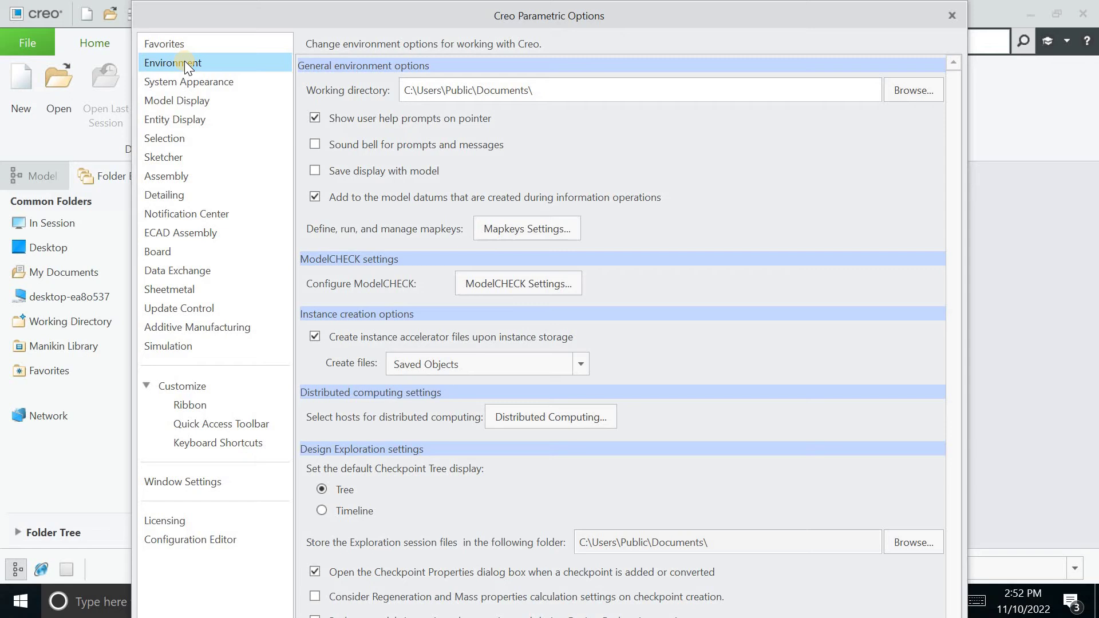
left_click(536, 229)
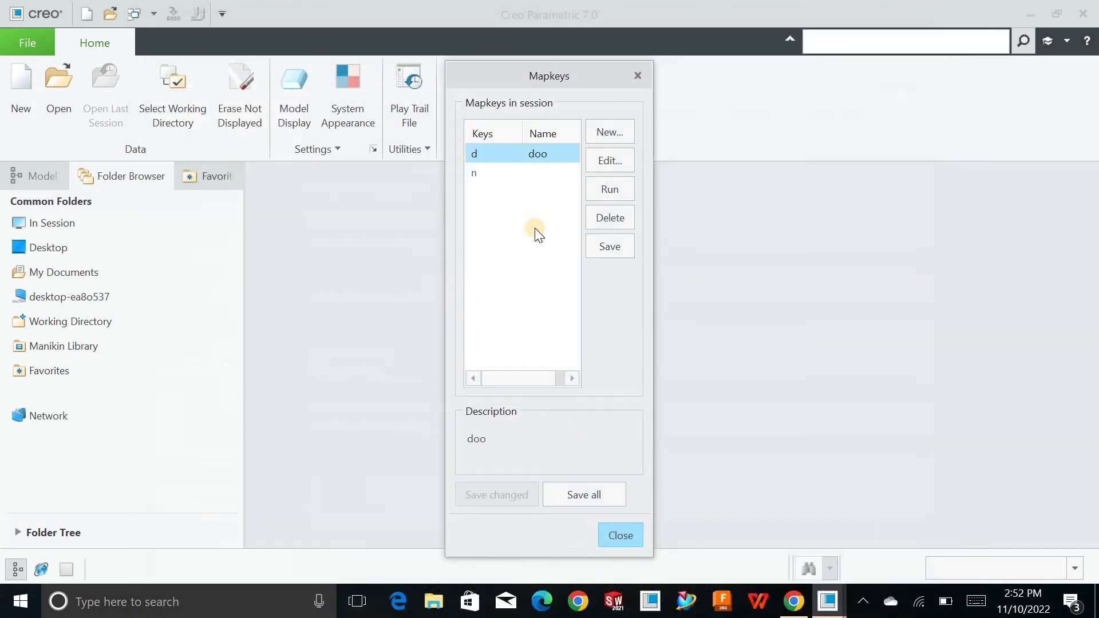
left_click(637, 76)
Reopen the program options and examine the Environment settings.
left_click(25, 41)
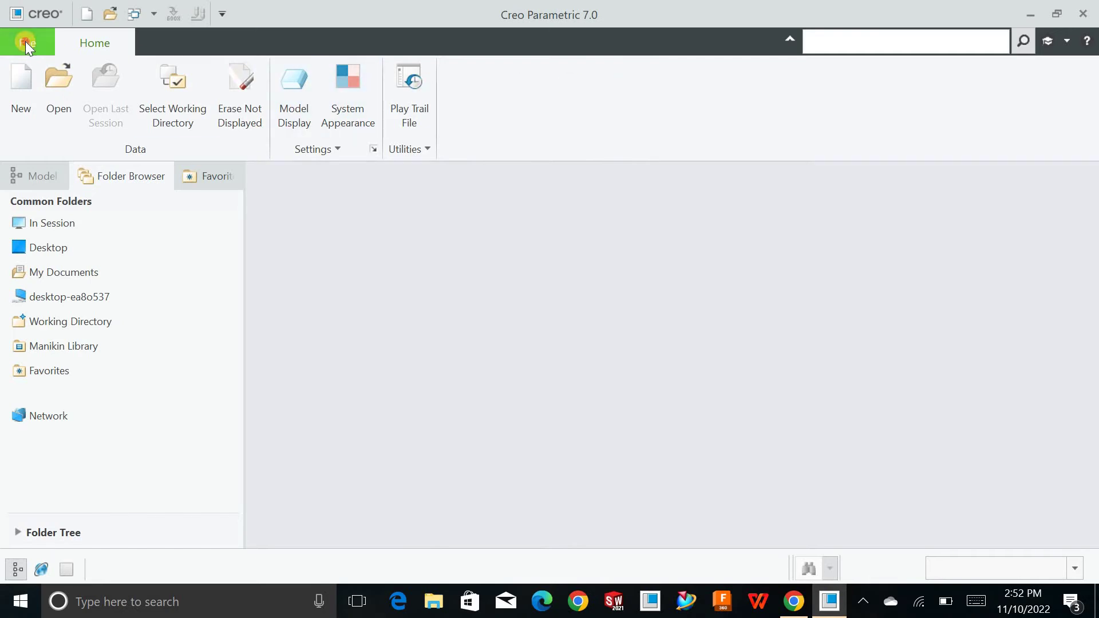
left_click(81, 469)
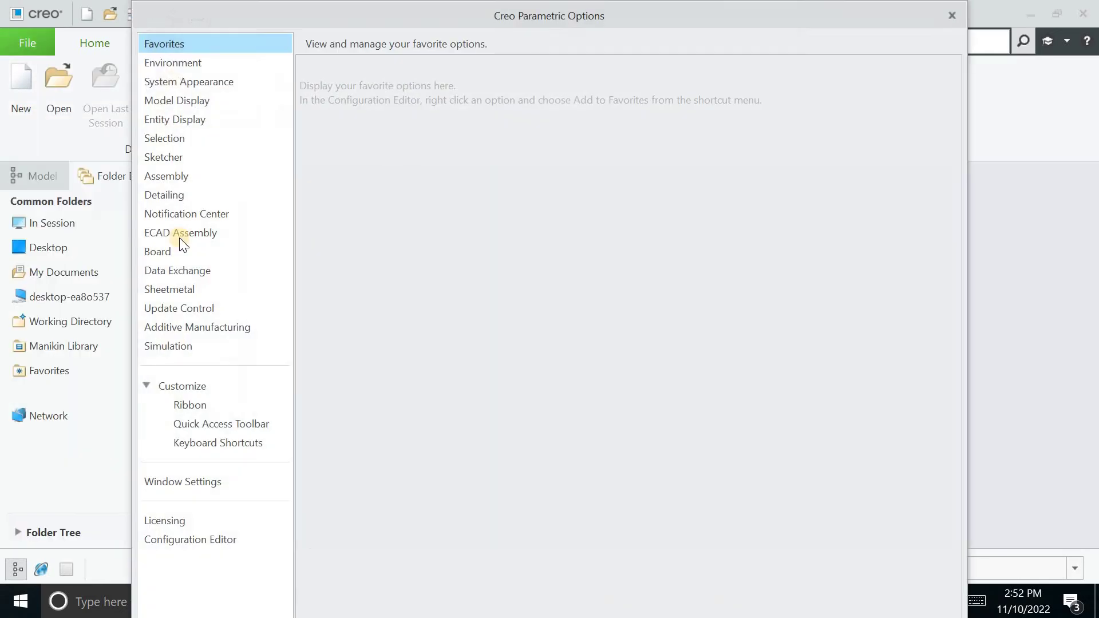
left_click(167, 63)
scroll(687, 240, "down", 1)
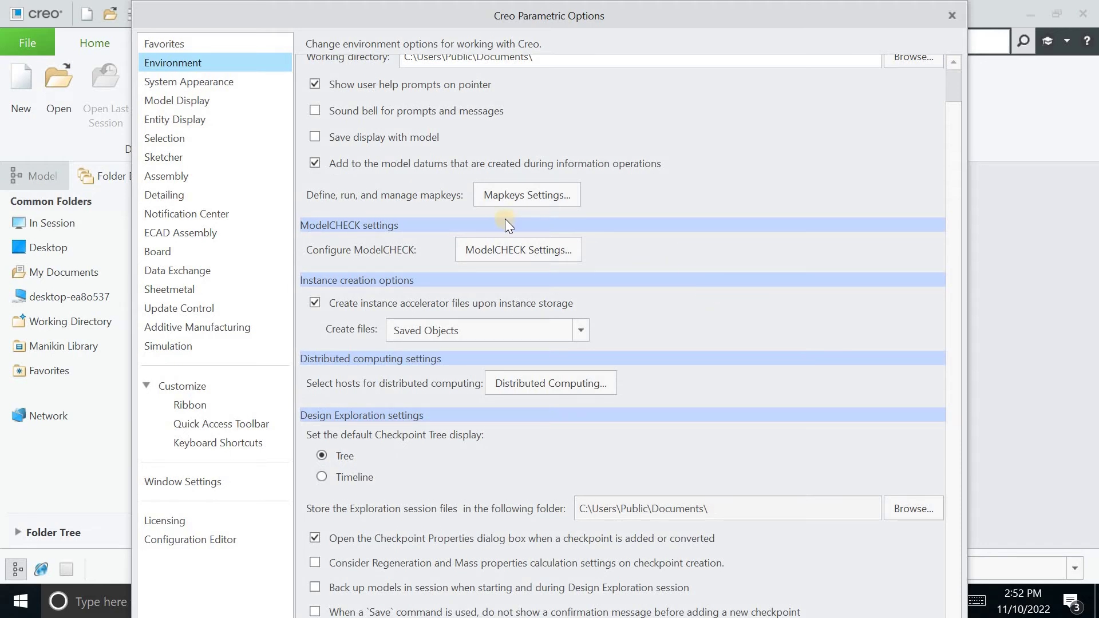
Set the System Appearance theme to Dark Theme.
left_click(204, 89)
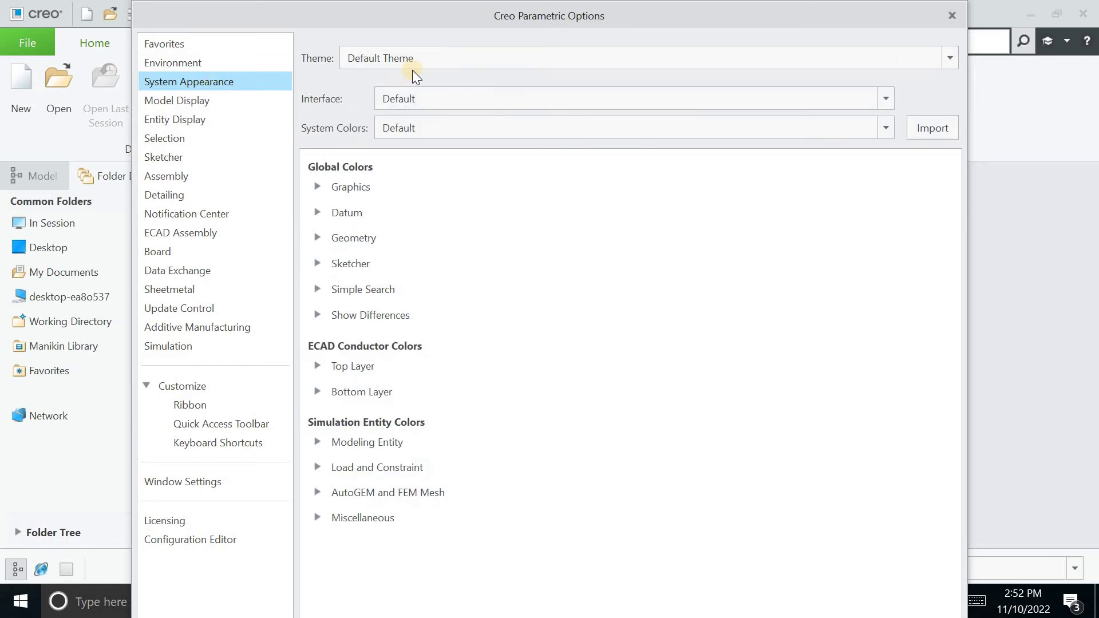
left_click(429, 59)
left_click(430, 81)
left_click(427, 58)
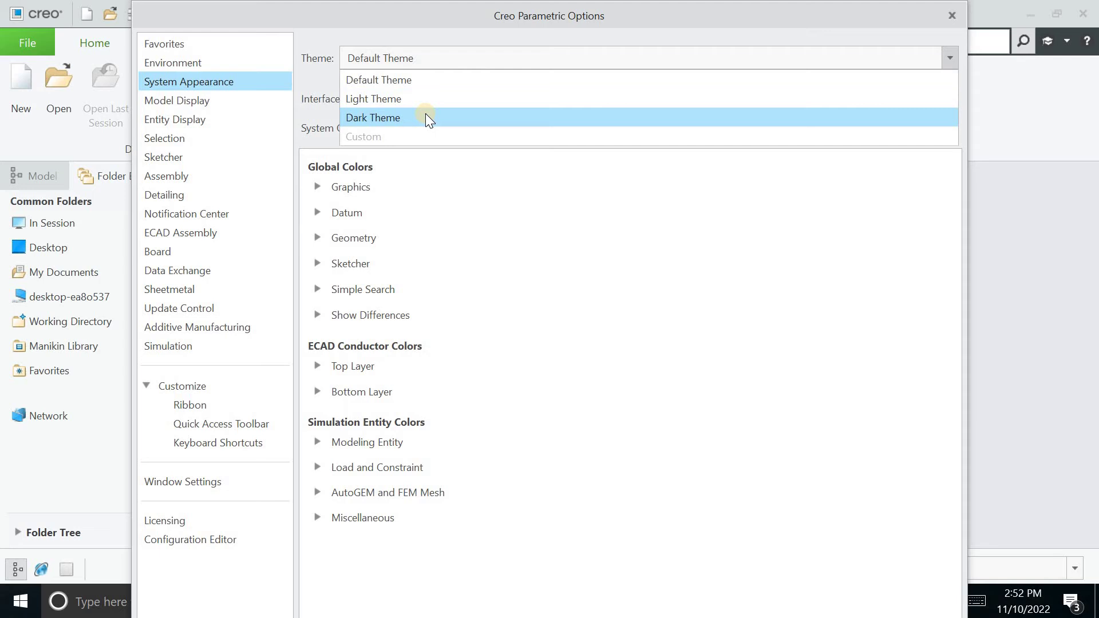
left_click(424, 113)
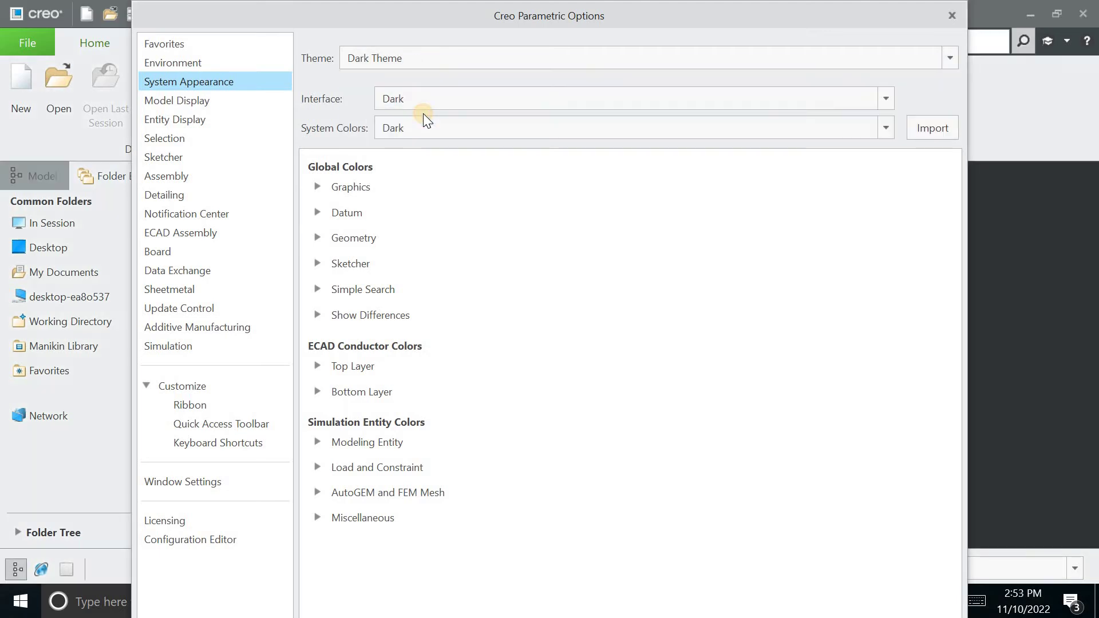
Restore the Default Theme and check the Graphics group of the global colors.
left_click(424, 60)
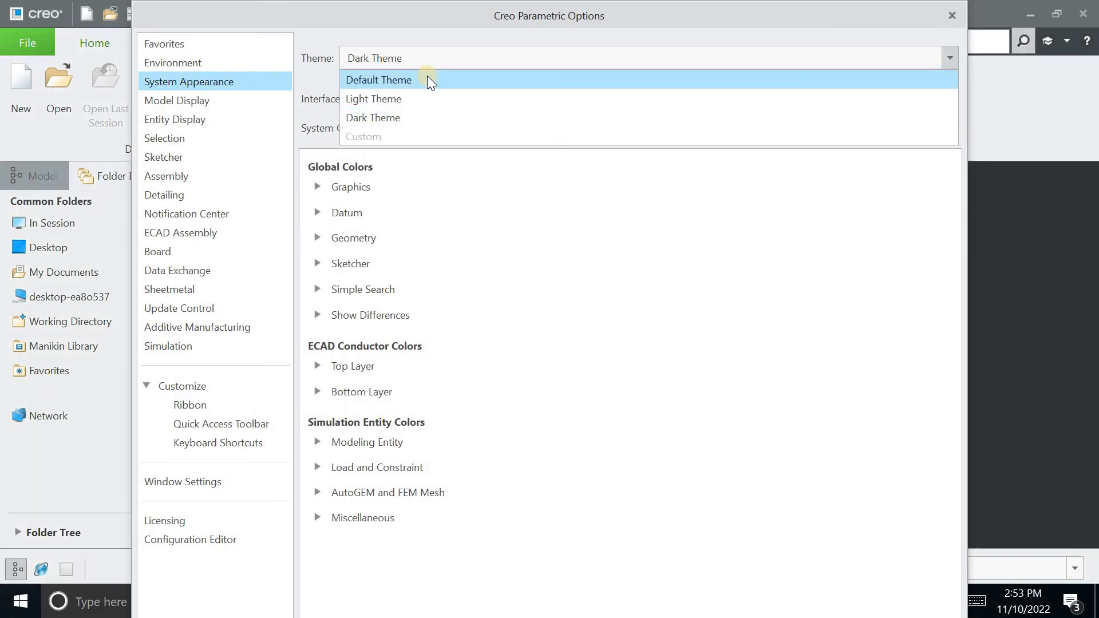
left_click(427, 78)
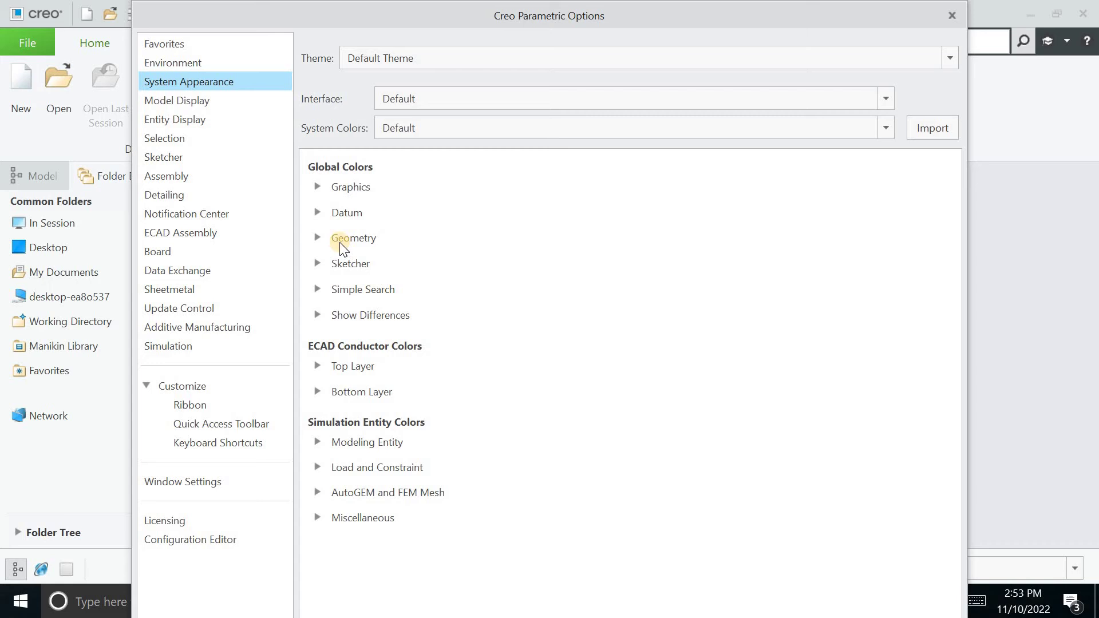
left_click(318, 188)
left_click(319, 187)
Examine the Model Display options and reposition the options dialog.
left_click(192, 104)
left_click_drag(473, 19, 547, 264)
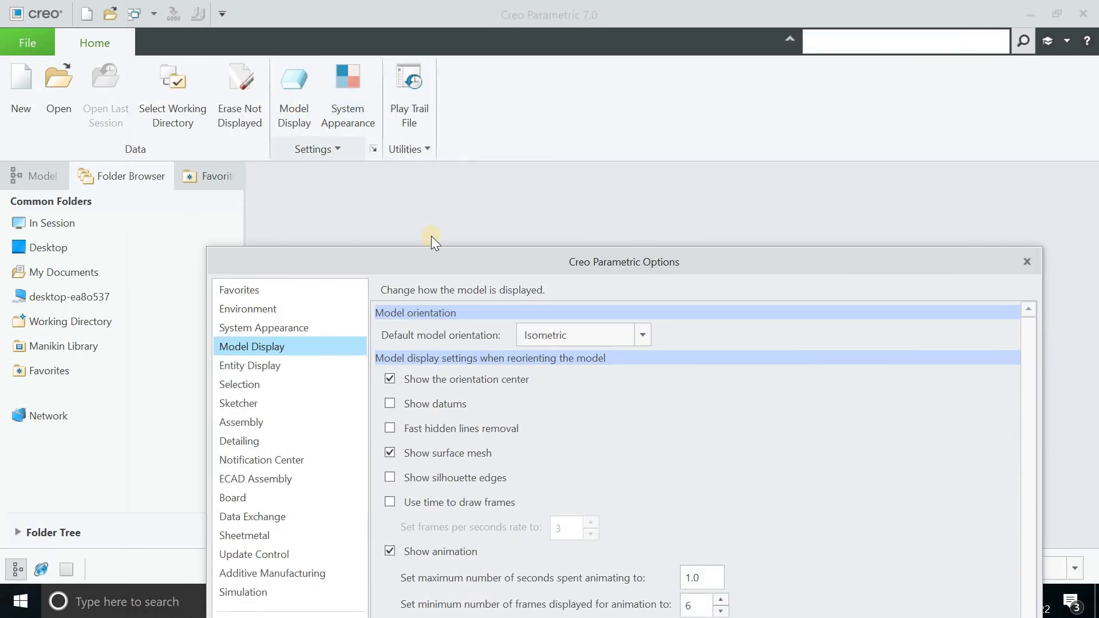
left_click_drag(441, 261, 392, 38)
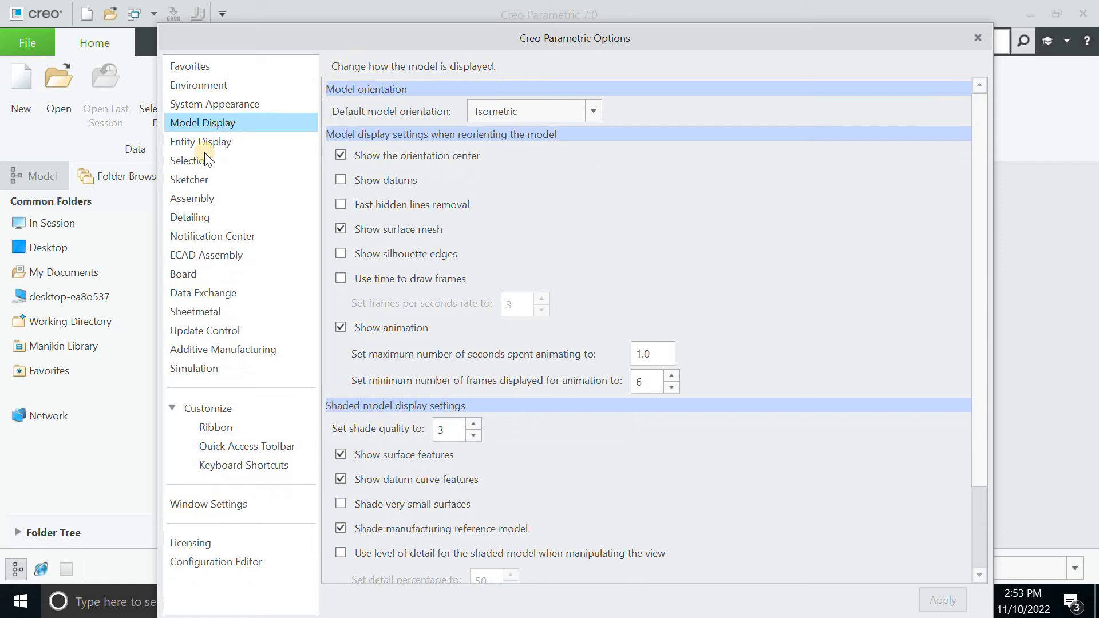
Set the default geometry display to Shading in the Entity Display options.
left_click(209, 143)
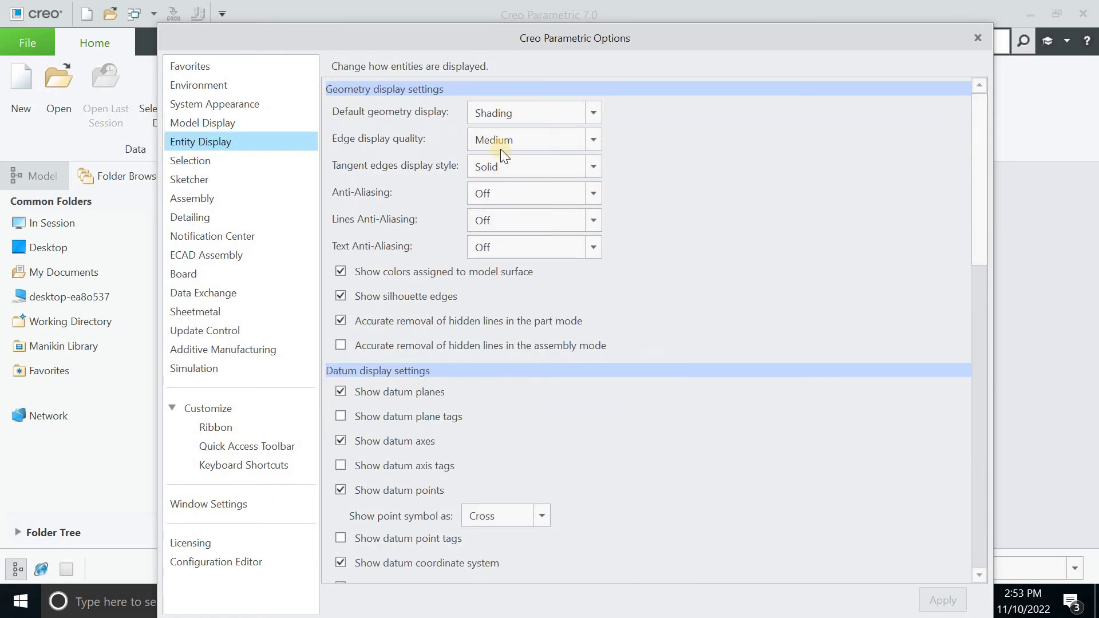
left_click(573, 112)
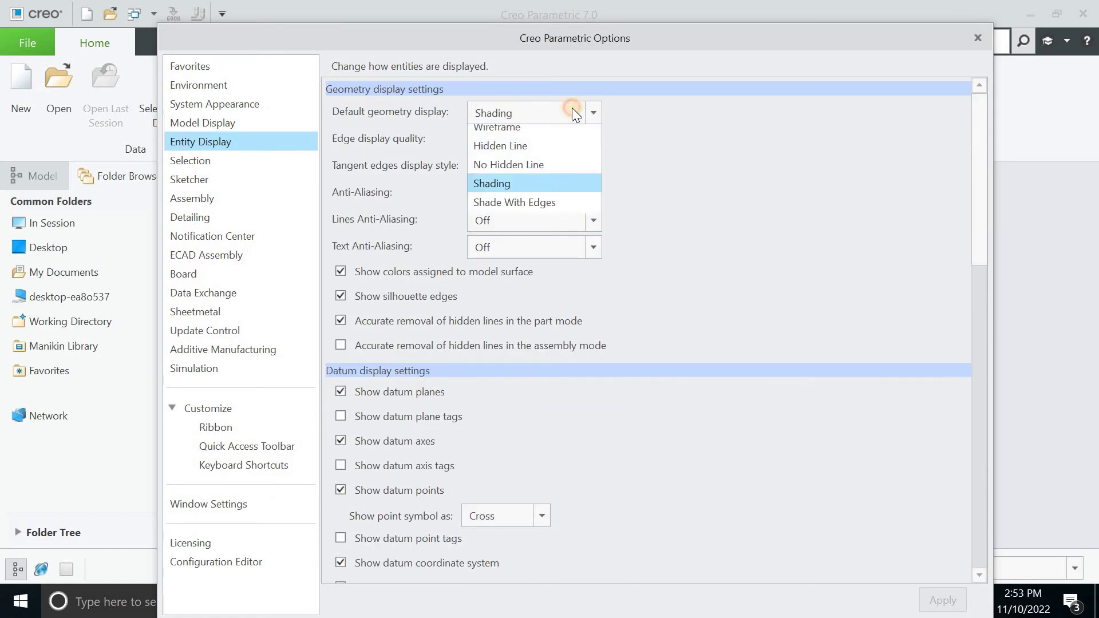
left_click(537, 191)
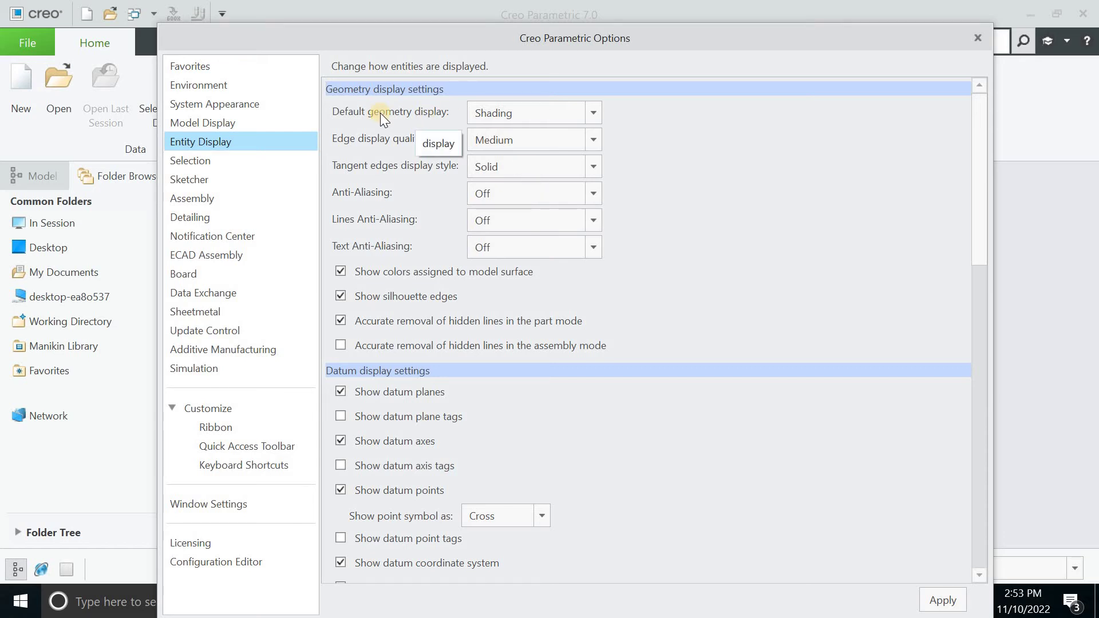
left_click(520, 113)
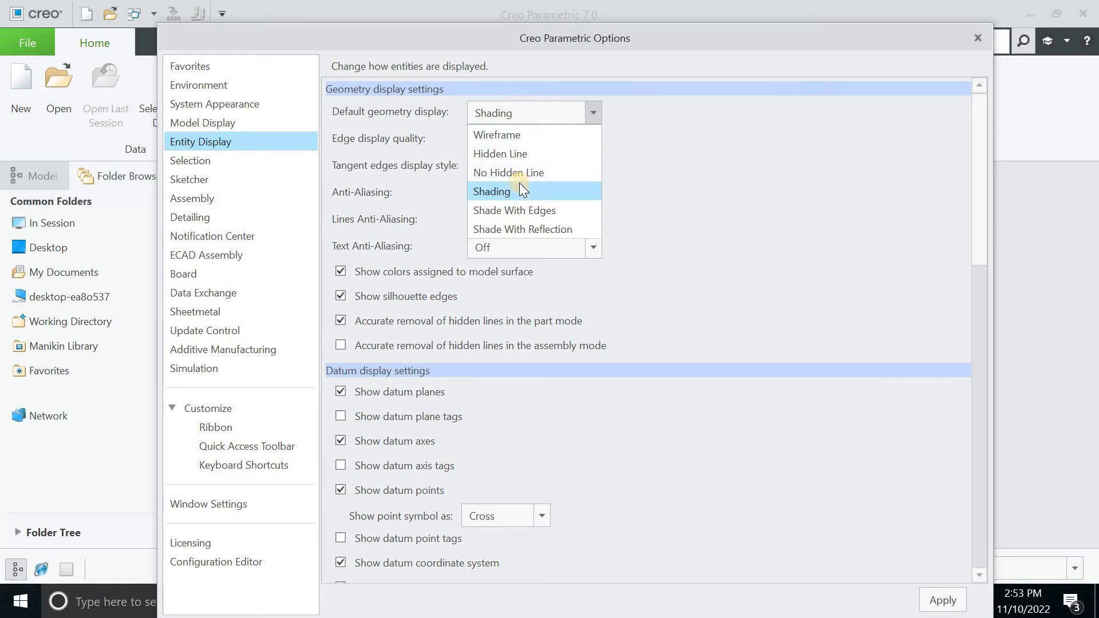
left_click(520, 185)
left_click(521, 112)
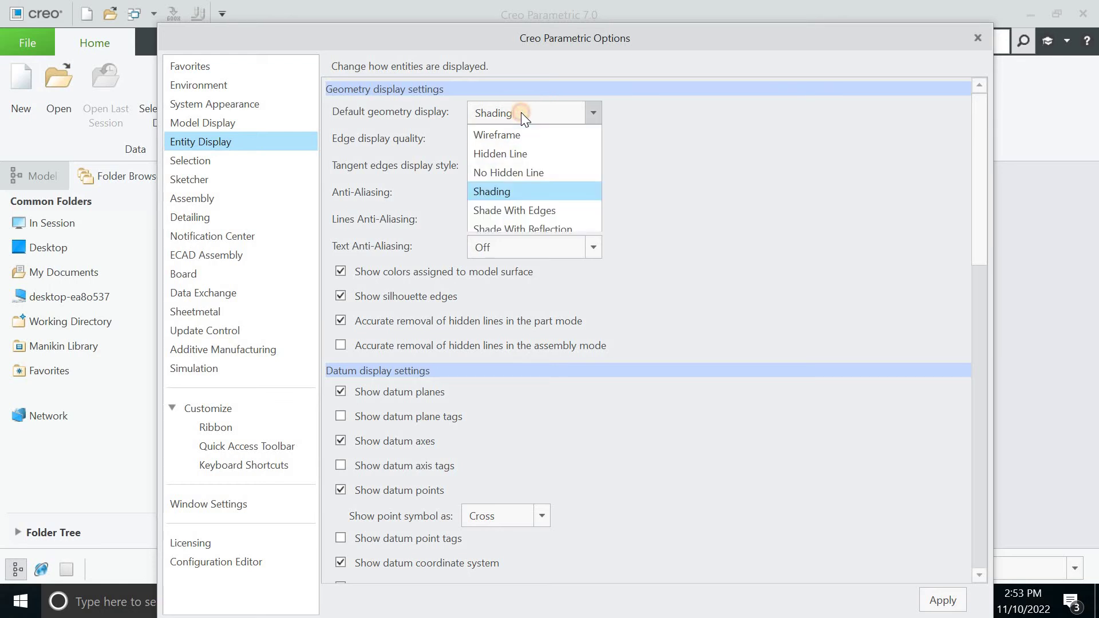
left_click(523, 191)
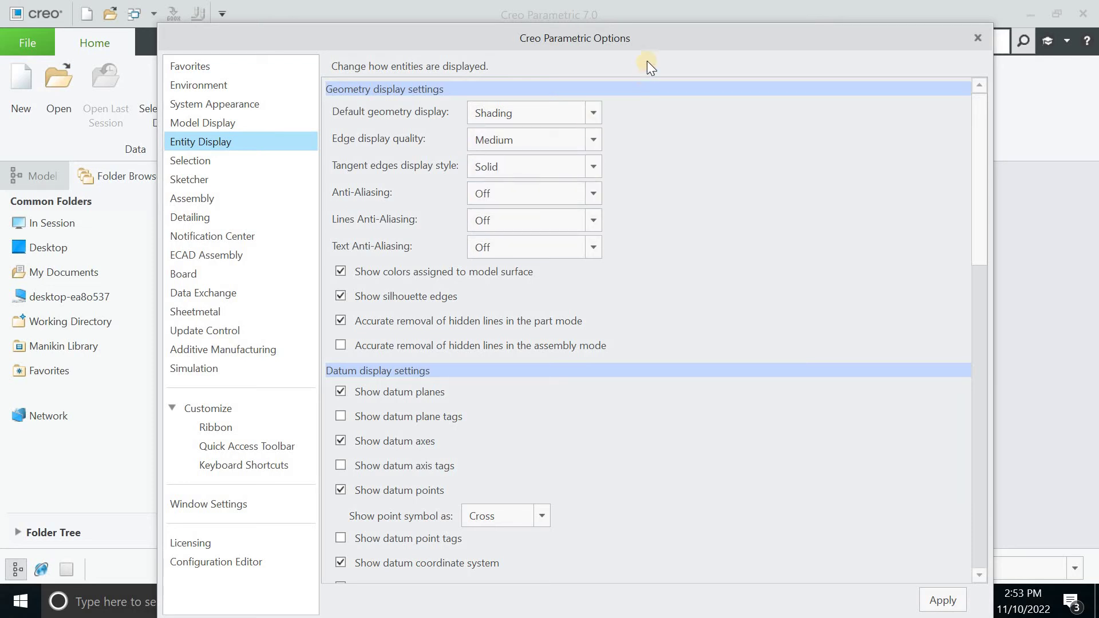
Decrease the size of the constraint symbols in the Entity Display's constraint display settings.
left_click_drag(645, 48, 658, 26)
scroll(830, 300, "down", 3)
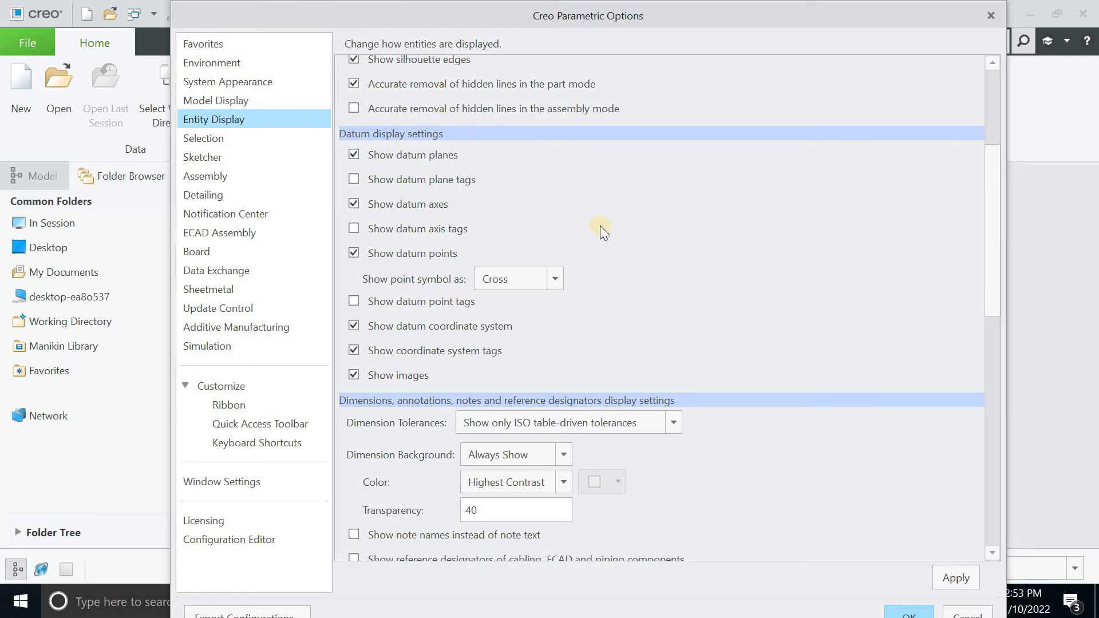
scroll(517, 318, "down", 2)
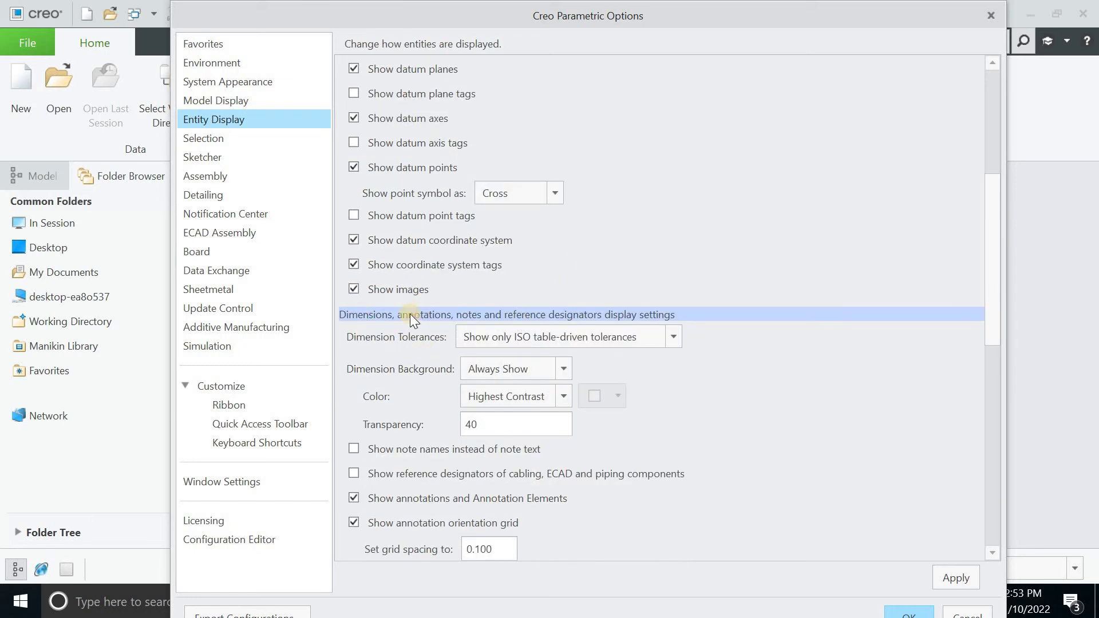
scroll(703, 319, "down", 1)
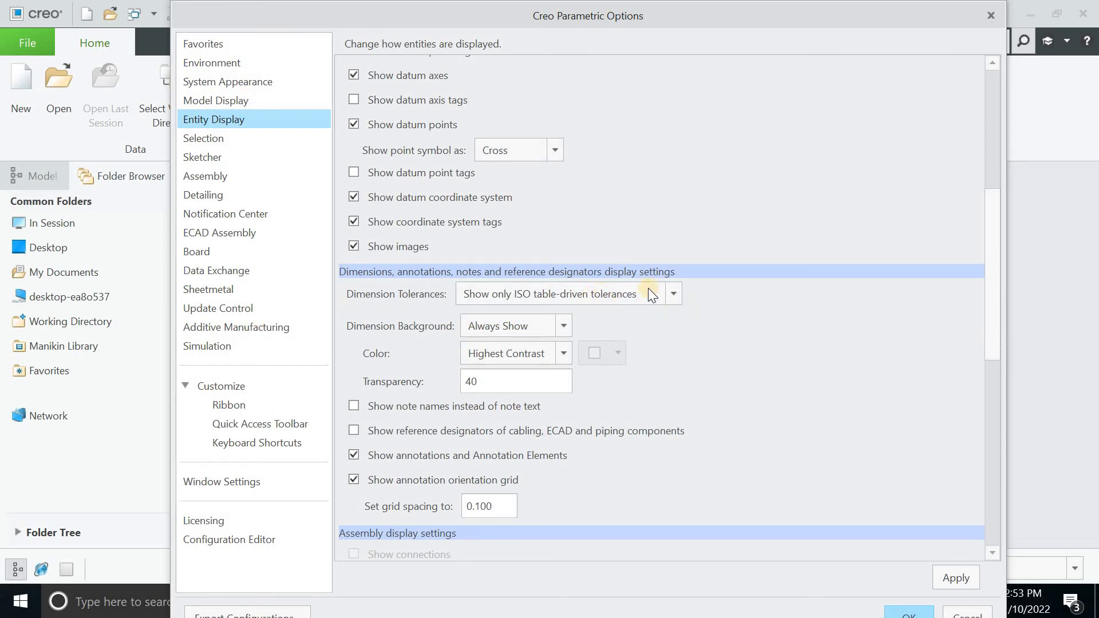
scroll(723, 288, "down", 2)
scroll(415, 321, "down", 3)
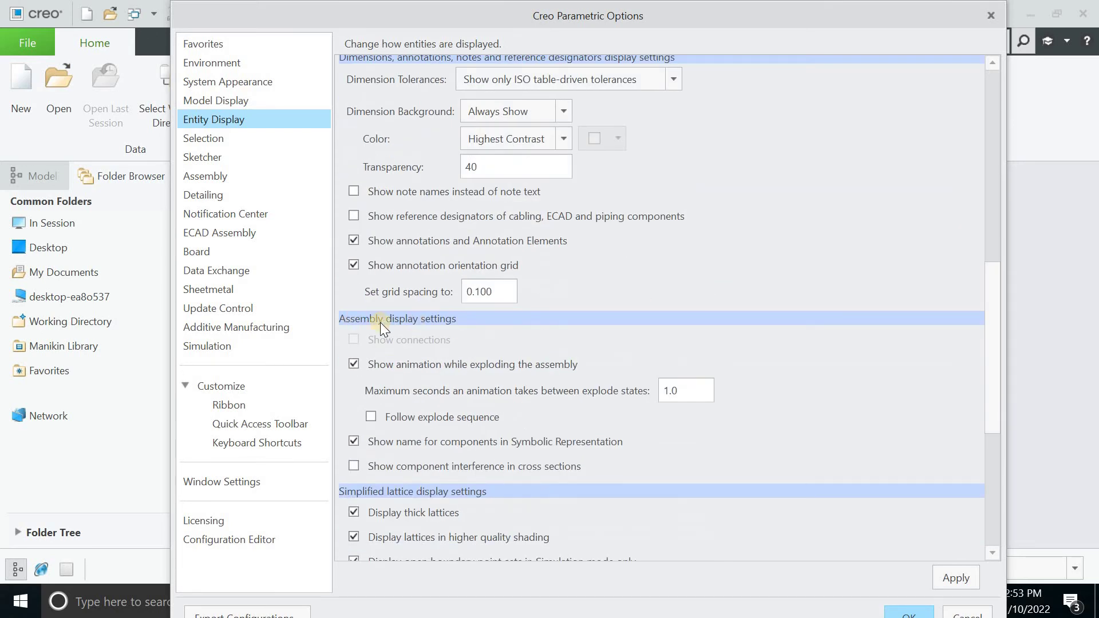
scroll(549, 317, "down", 2)
scroll(605, 403, "down", 4)
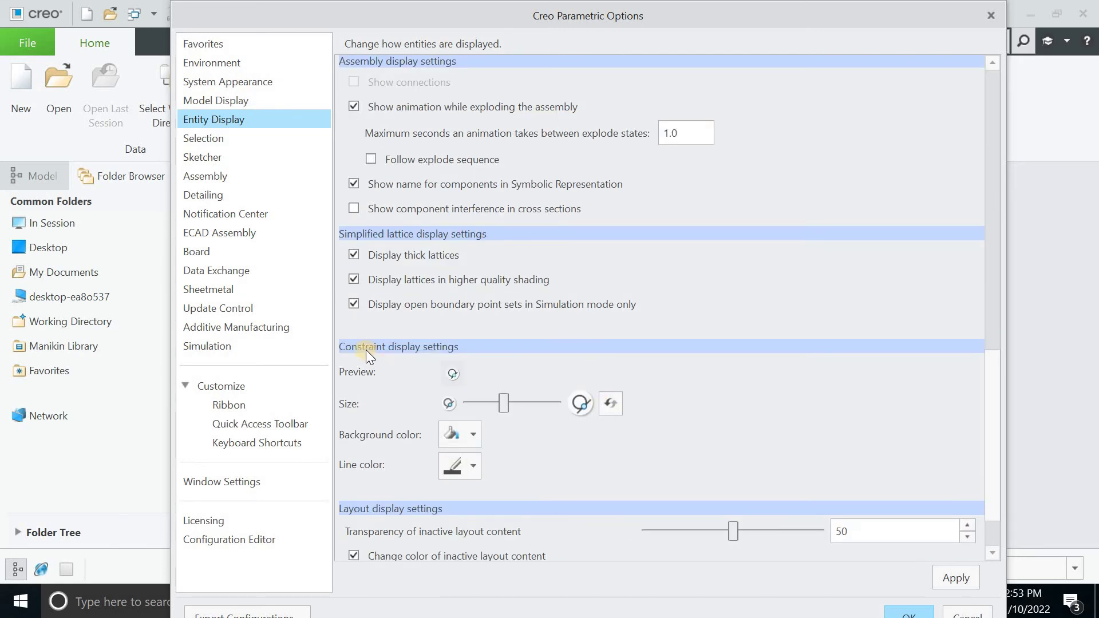
mouse_move(499, 414)
left_mouse_down()
mouse_move(528, 399)
mouse_move(492, 404)
left_mouse_up()
scroll(576, 380, "down", 2)
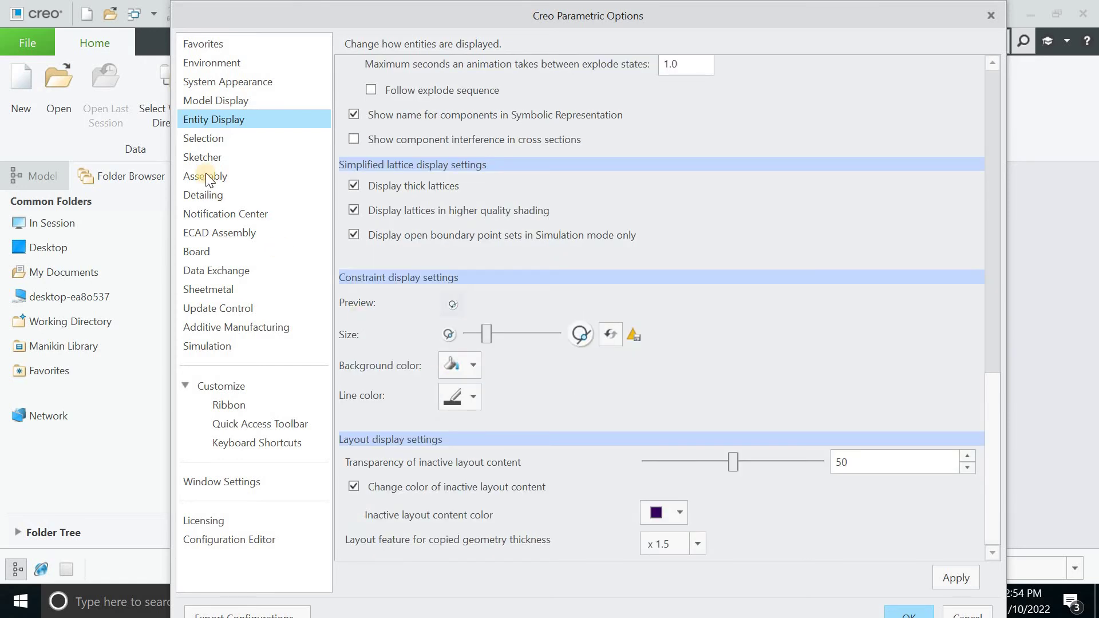
Review the Selection, Sketcher, Detailing, Sheetmetal and Additive Manufacturing option pages.
left_click(204, 140)
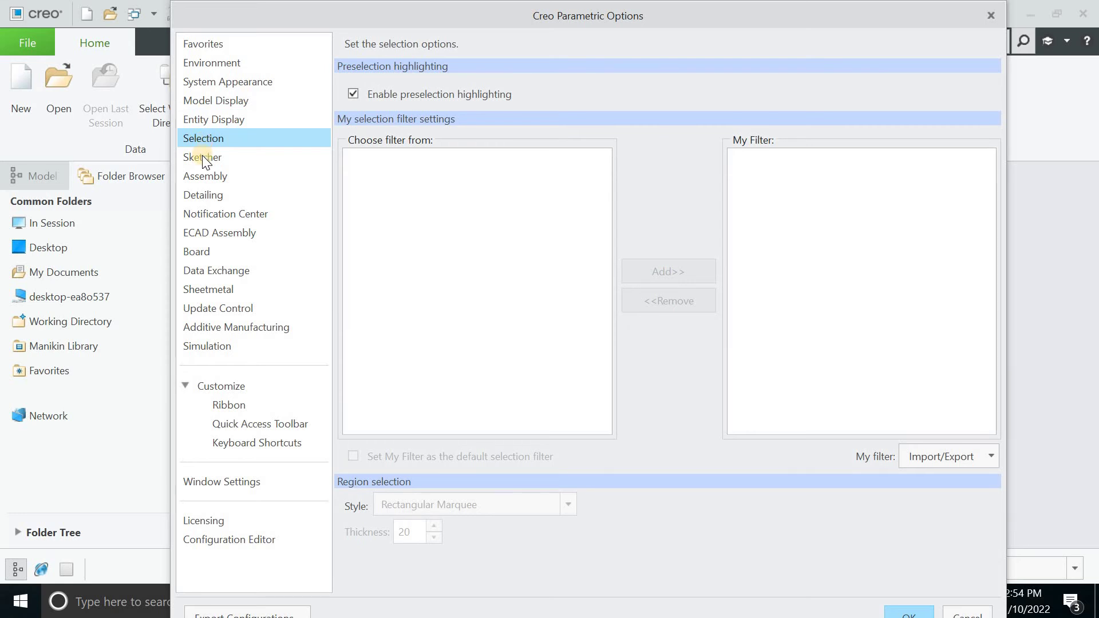
left_click(201, 156)
left_click(213, 194)
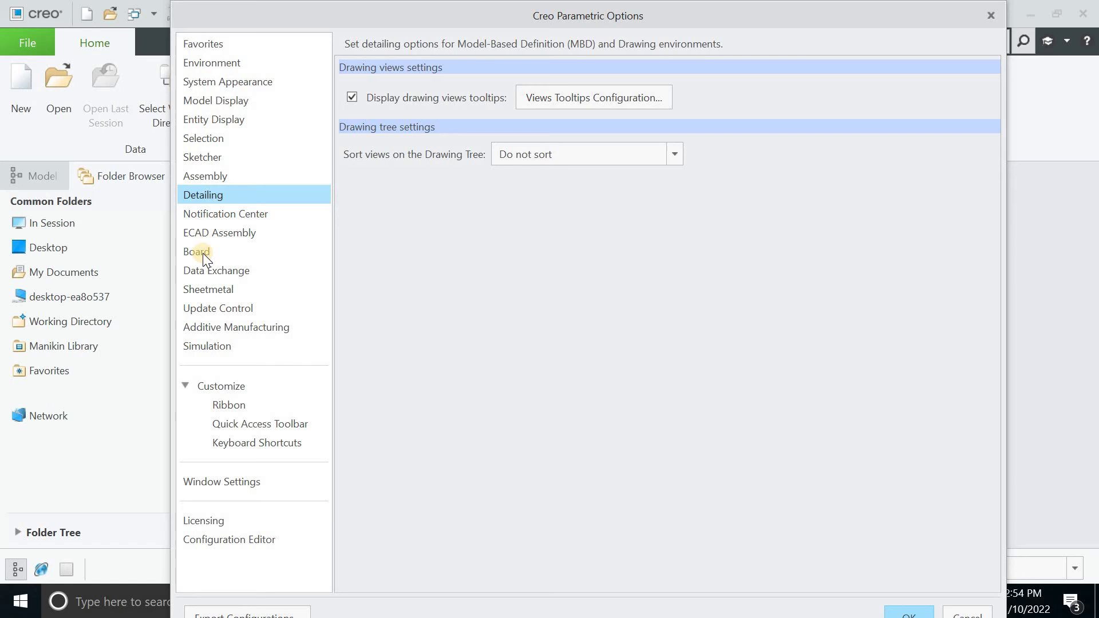
left_click(208, 290)
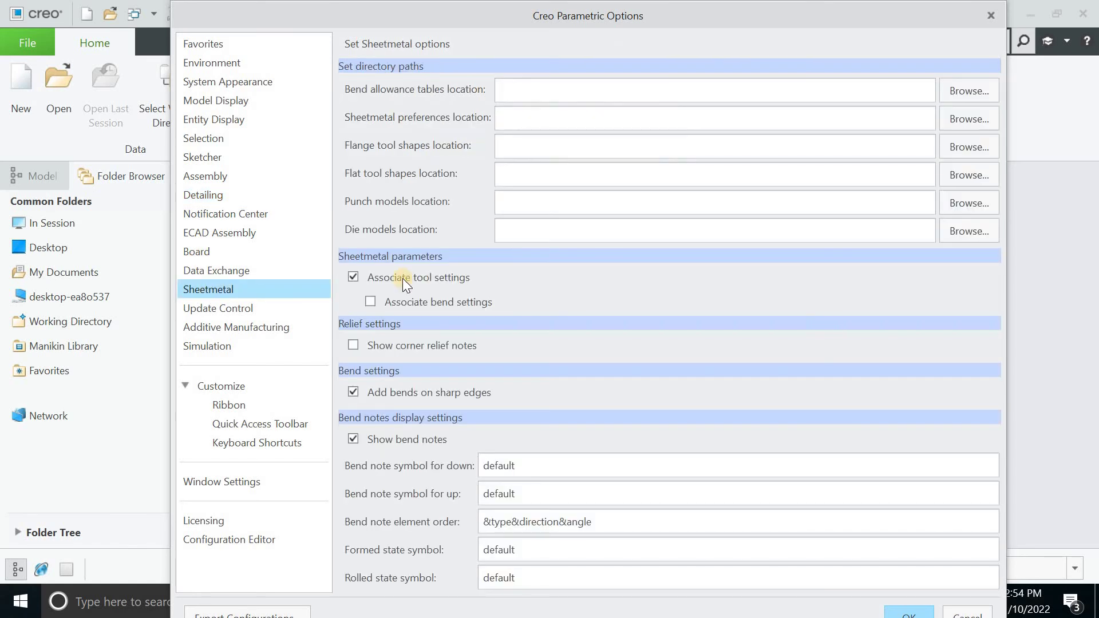
left_click(239, 329)
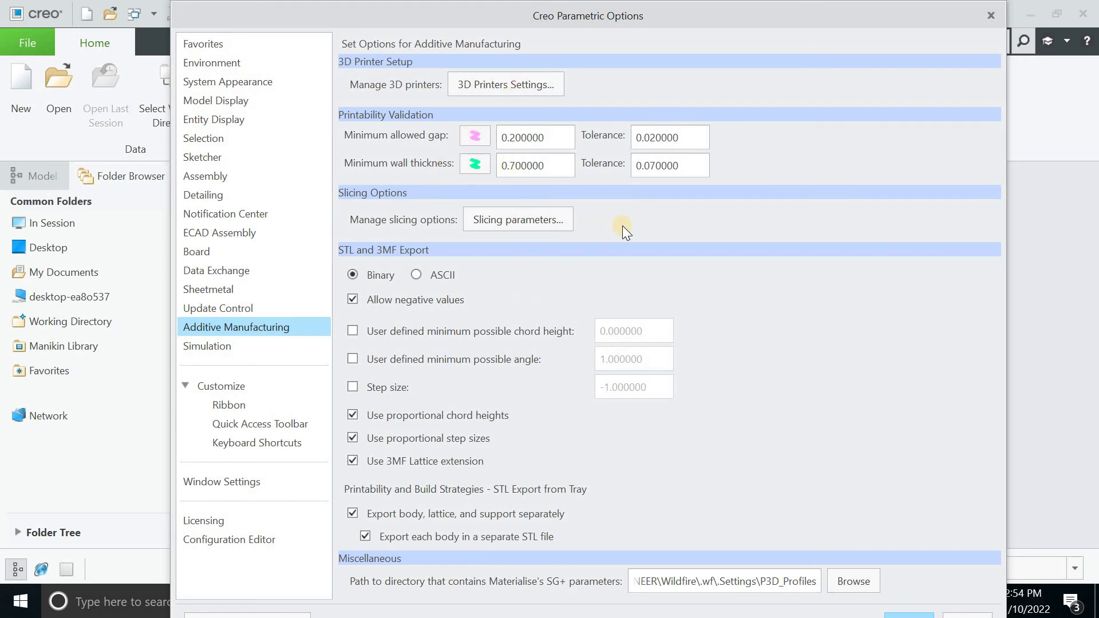
Examine the Simulation options and the available default simulation types, leaving the choice unchanged.
left_click(198, 343)
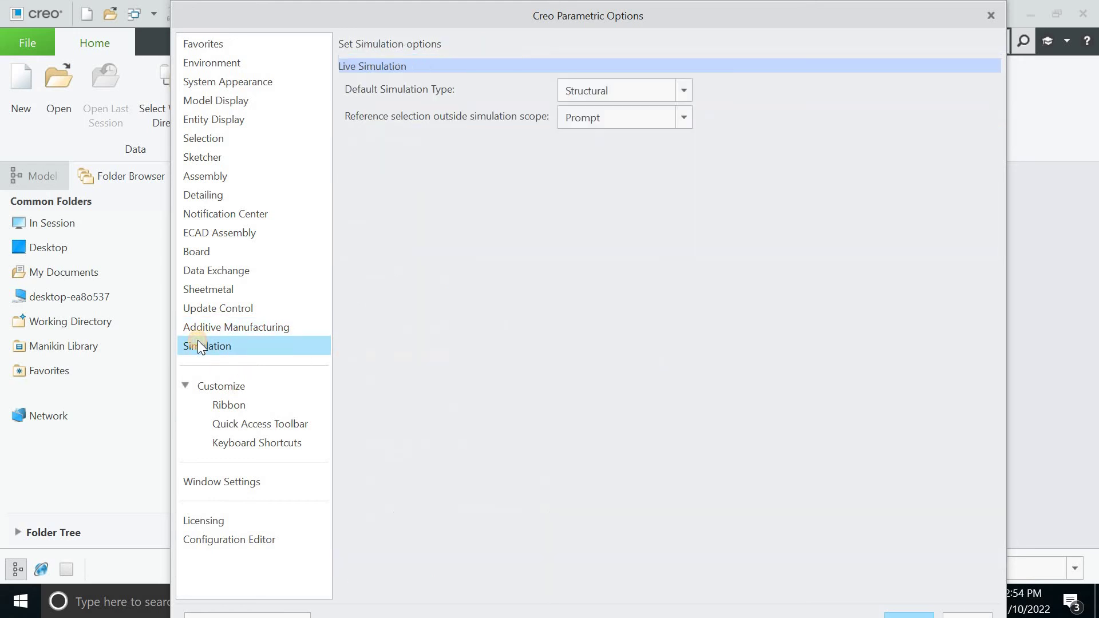
left_click(668, 94)
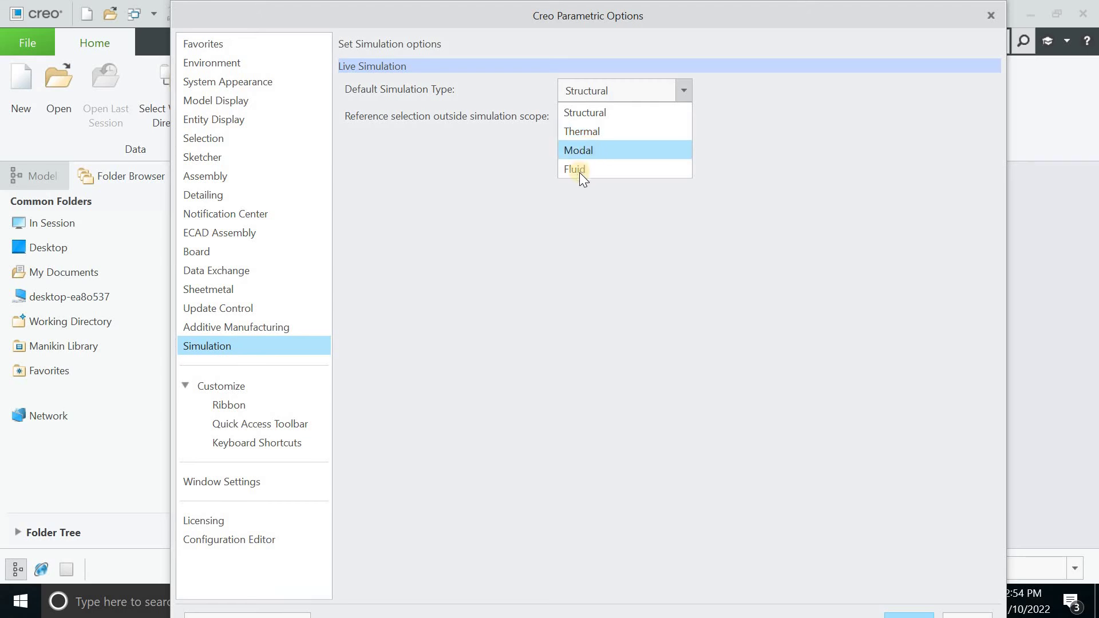
left_click(579, 288)
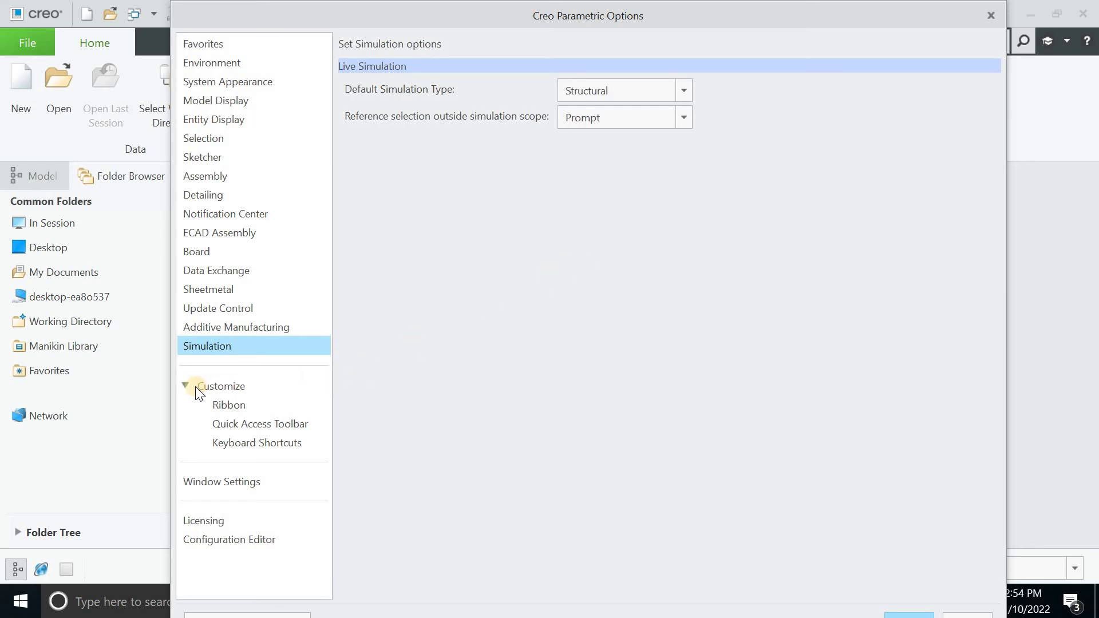
Bring up the Ribbon customization, look through all modes including Simple Assembly, and limit the list to Popular Modes.
left_click(232, 403)
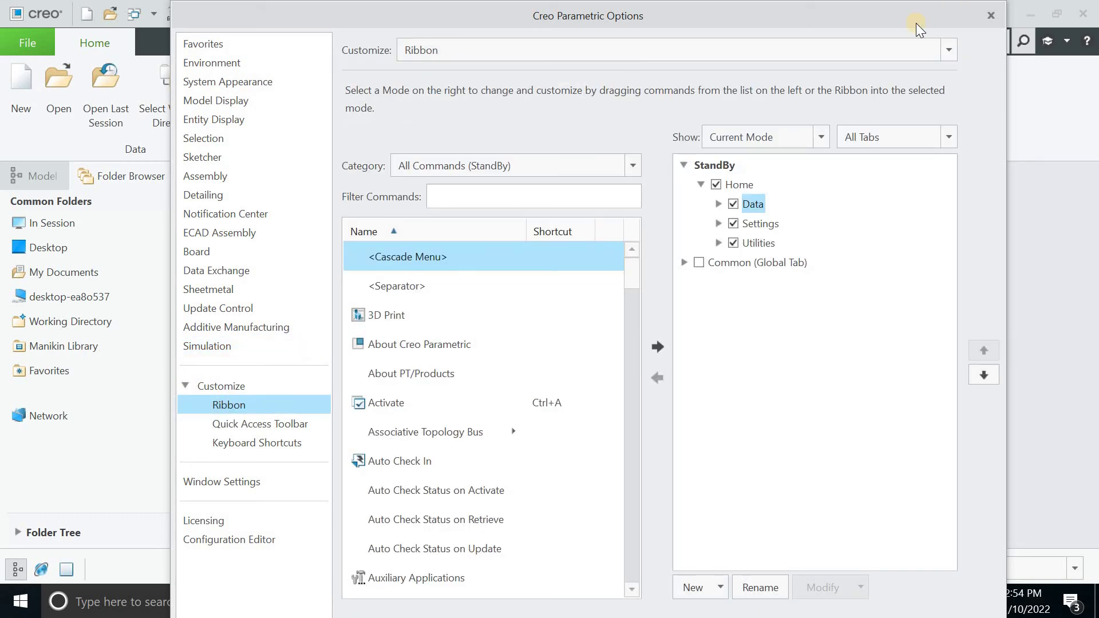
left_click(813, 139)
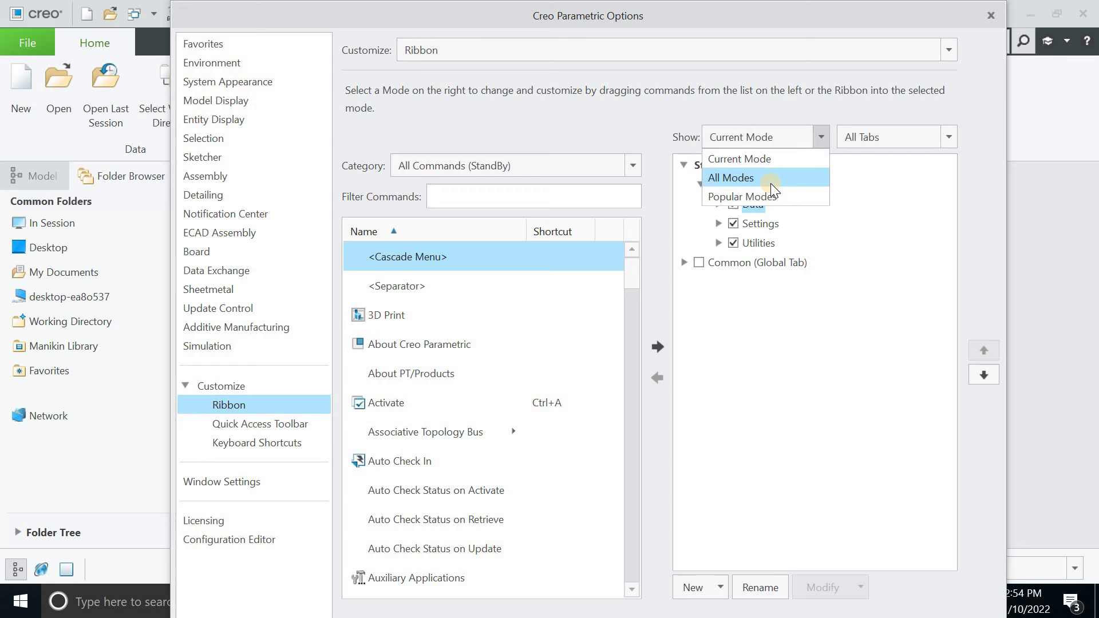
left_click(770, 183)
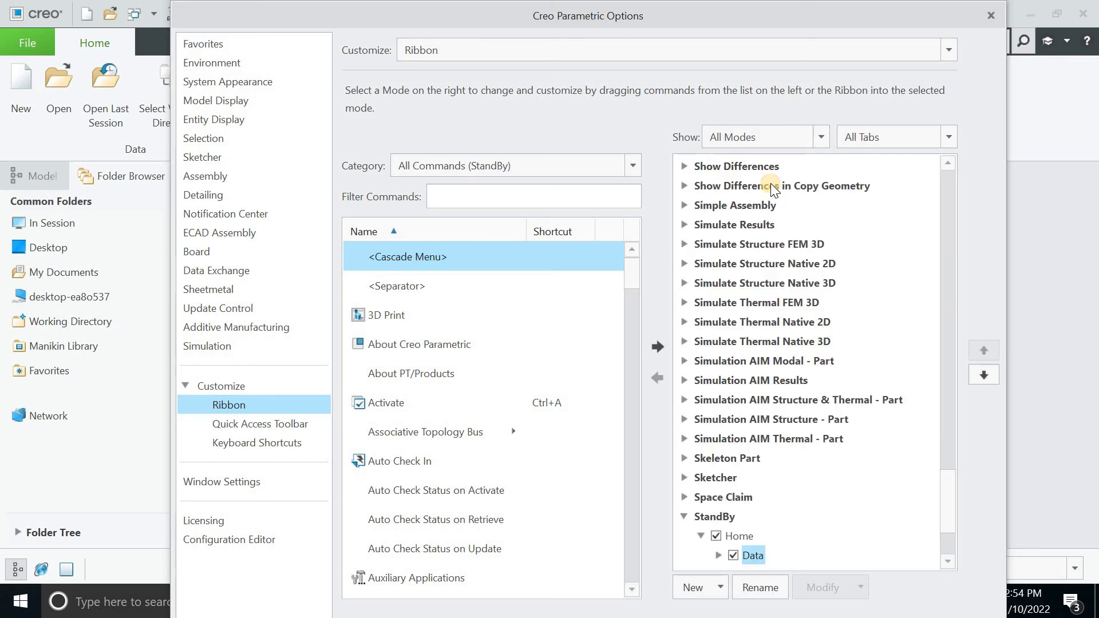
left_click(685, 206)
left_click(684, 206)
left_click(781, 142)
left_click(751, 195)
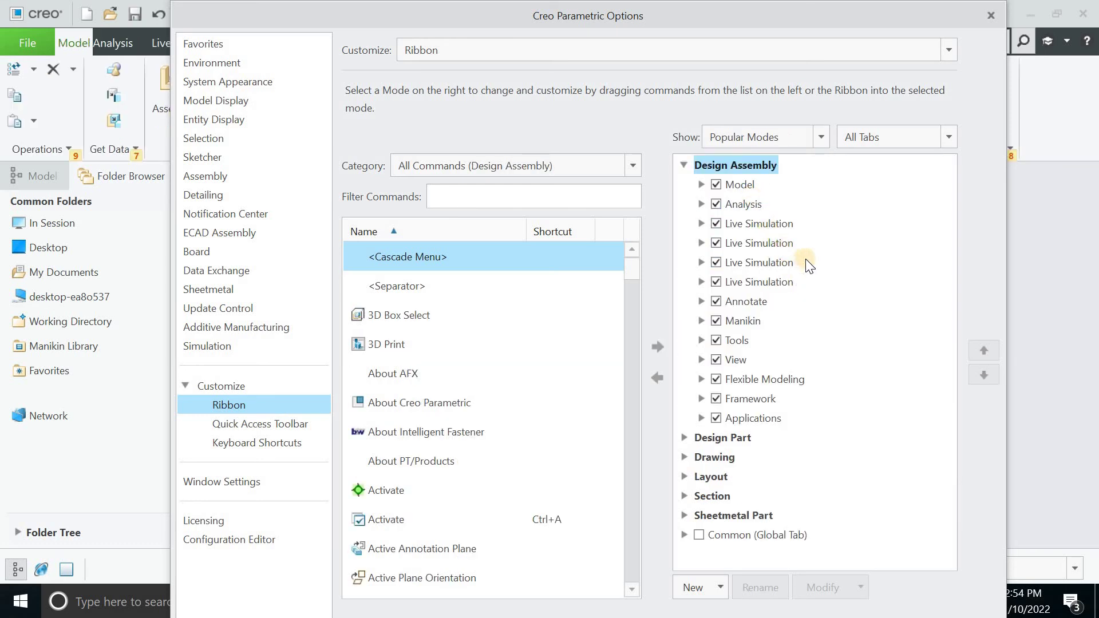
Switch the third and fourth Live Simulation tabs of the Design Assembly ribbon off and back on, moving the dialog clear of the ribbon.
left_click(715, 262)
left_click_drag(663, 18, 651, 146)
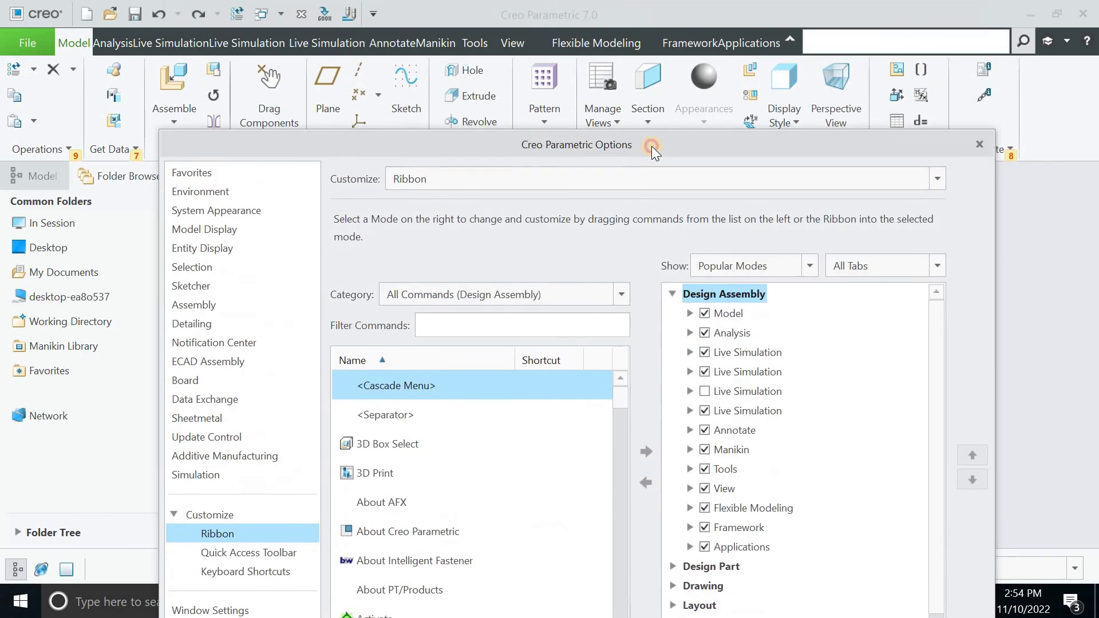
left_click(703, 392)
left_click(704, 392)
left_click(704, 392)
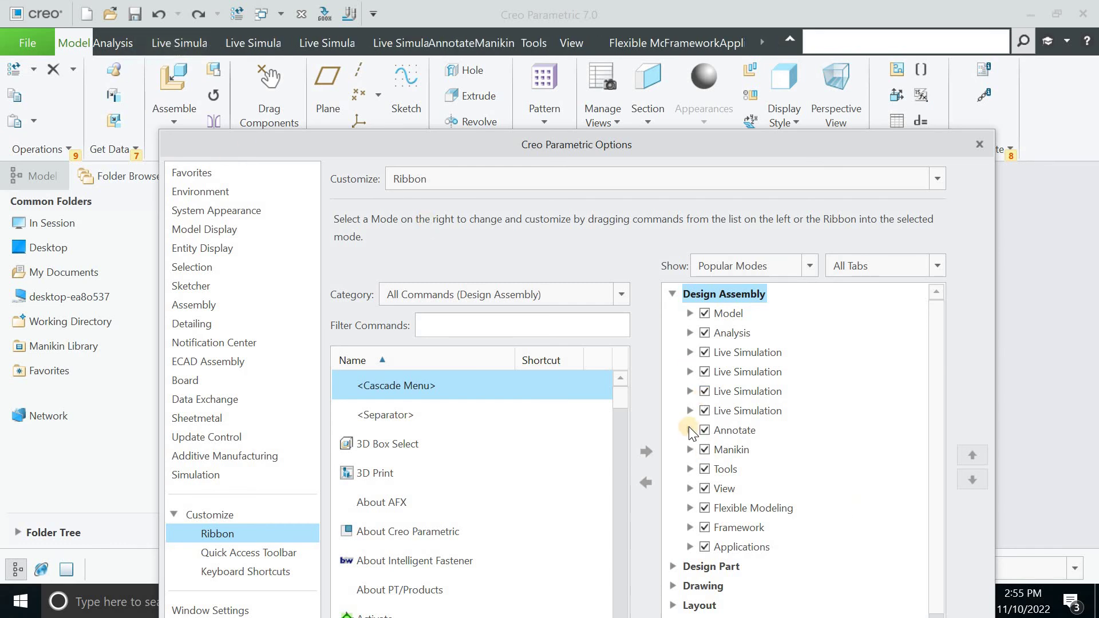
left_click(707, 413)
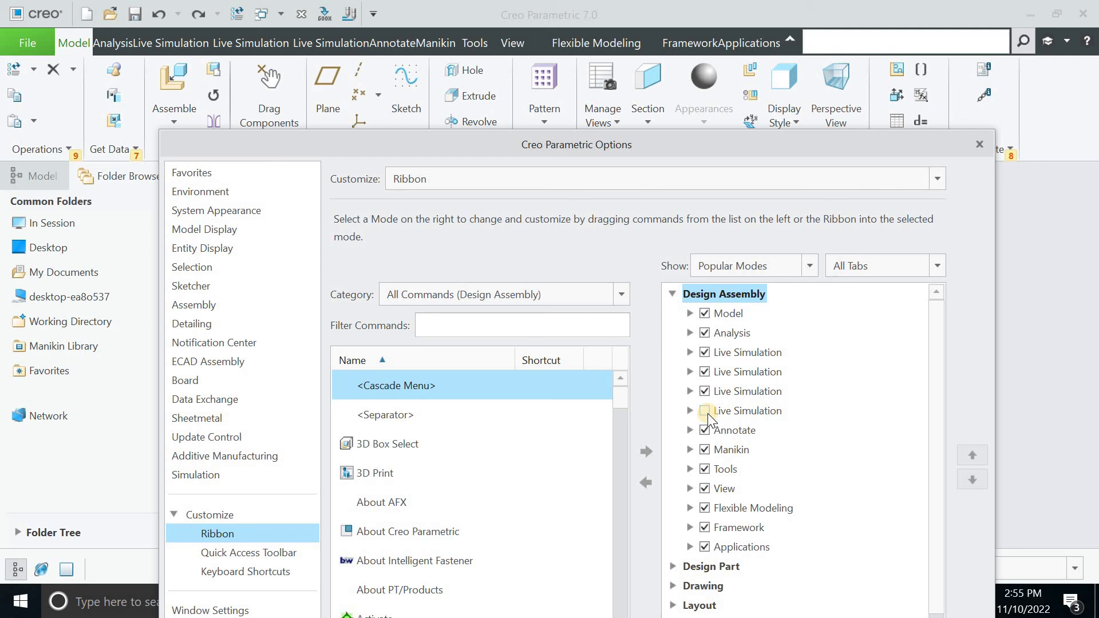
left_click(707, 413)
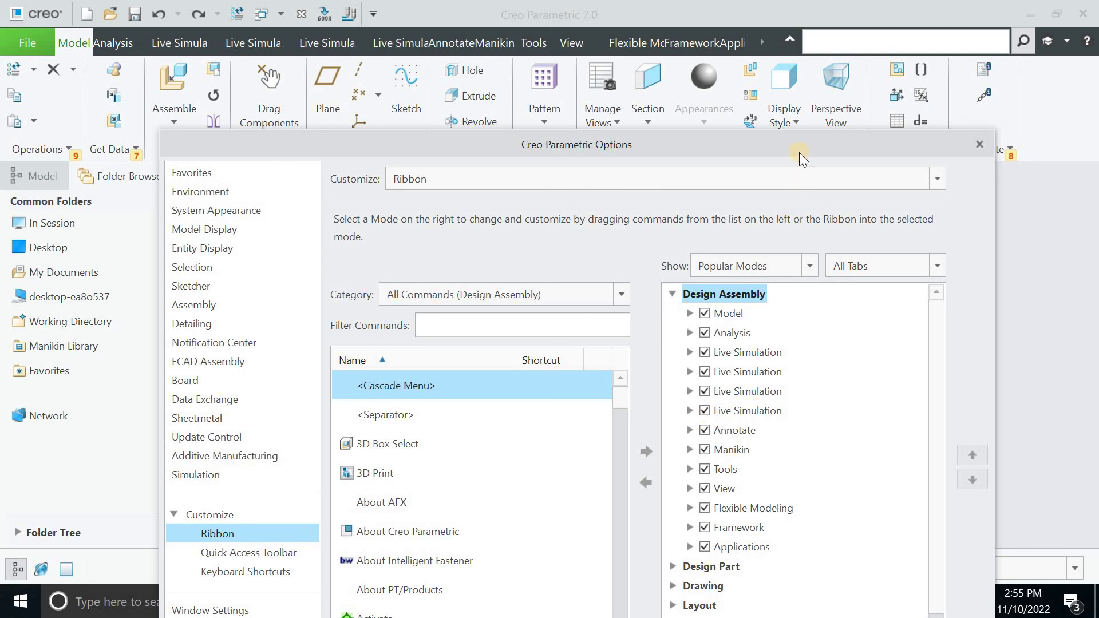
Move the options dialog back up, browse the Design Assembly commands and filter them by "appe".
left_click_drag(799, 150, 796, 5)
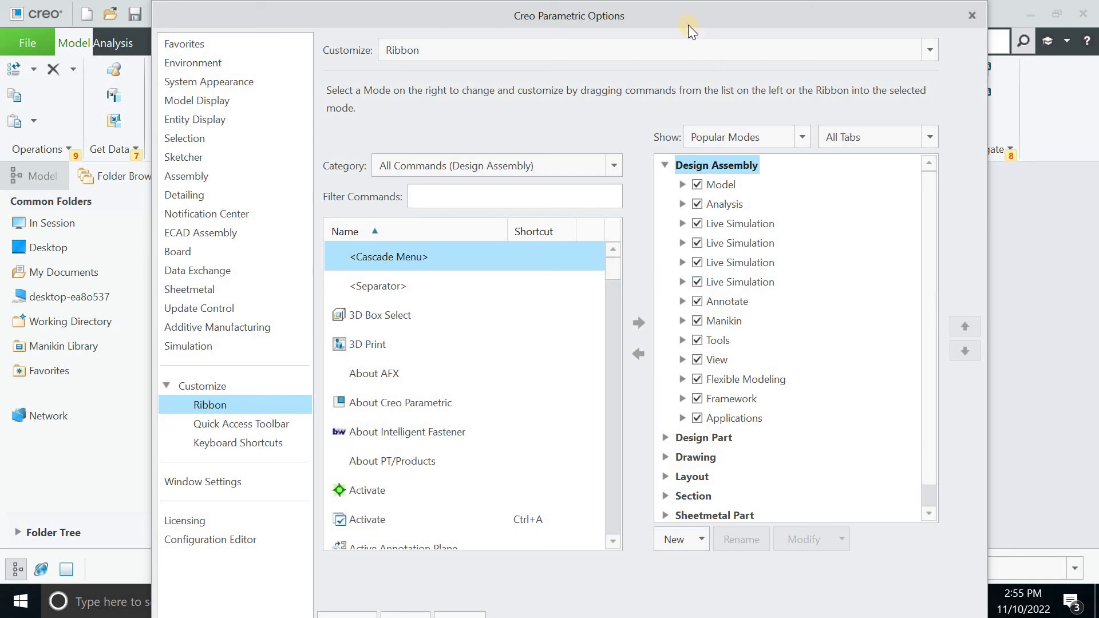
left_click_drag(687, 22, 649, 30)
scroll(658, 200, "down", 1)
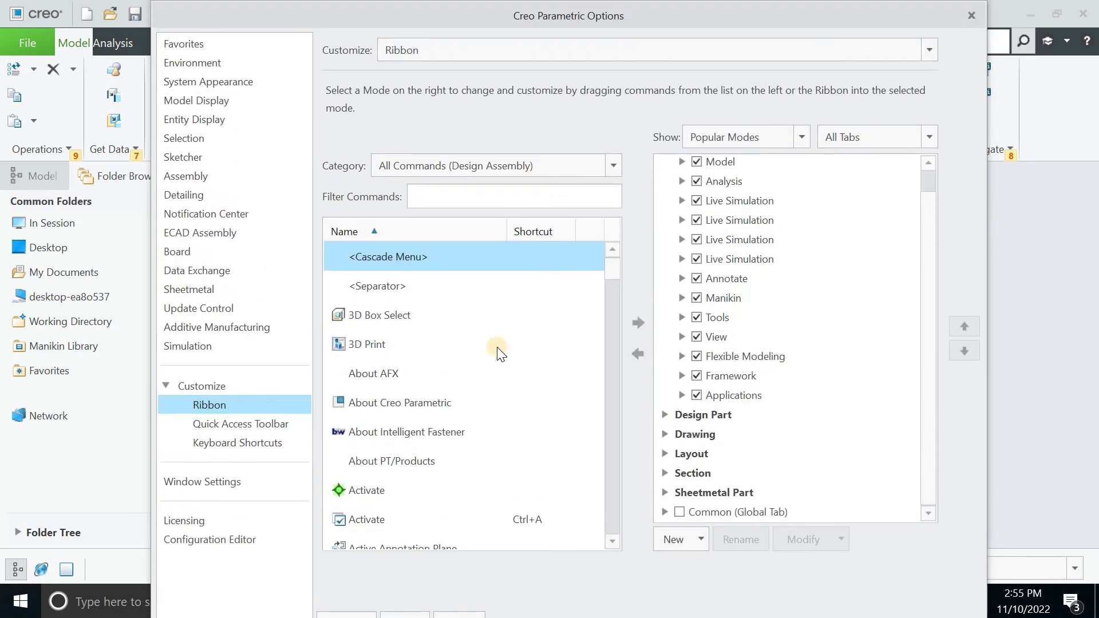
left_click(485, 188)
scroll(474, 426, "down", 5)
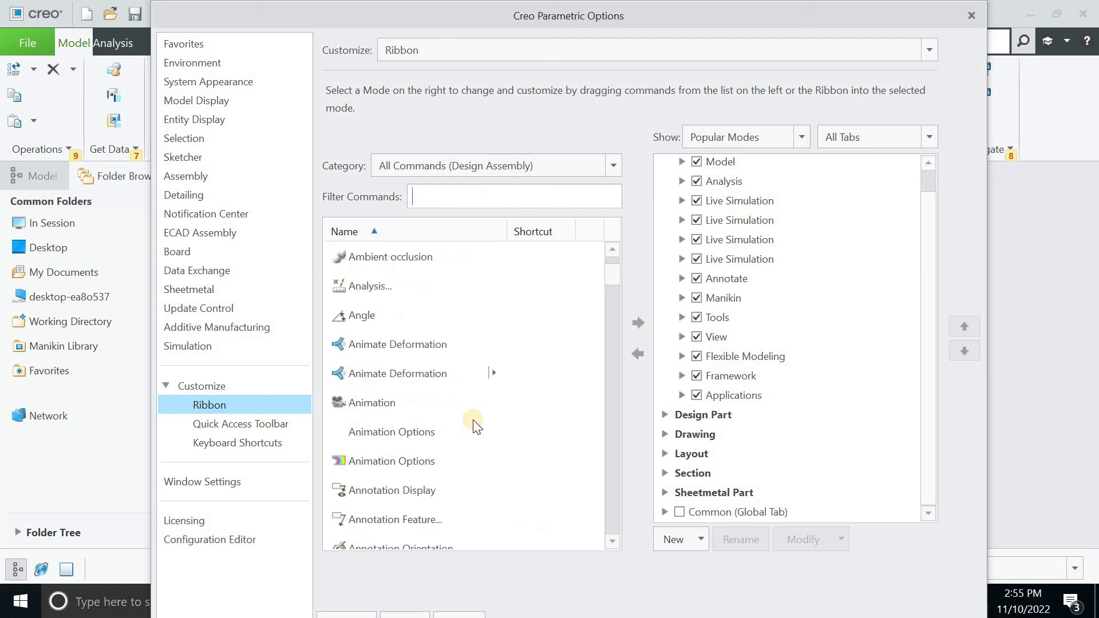
scroll(473, 426, "down", 3)
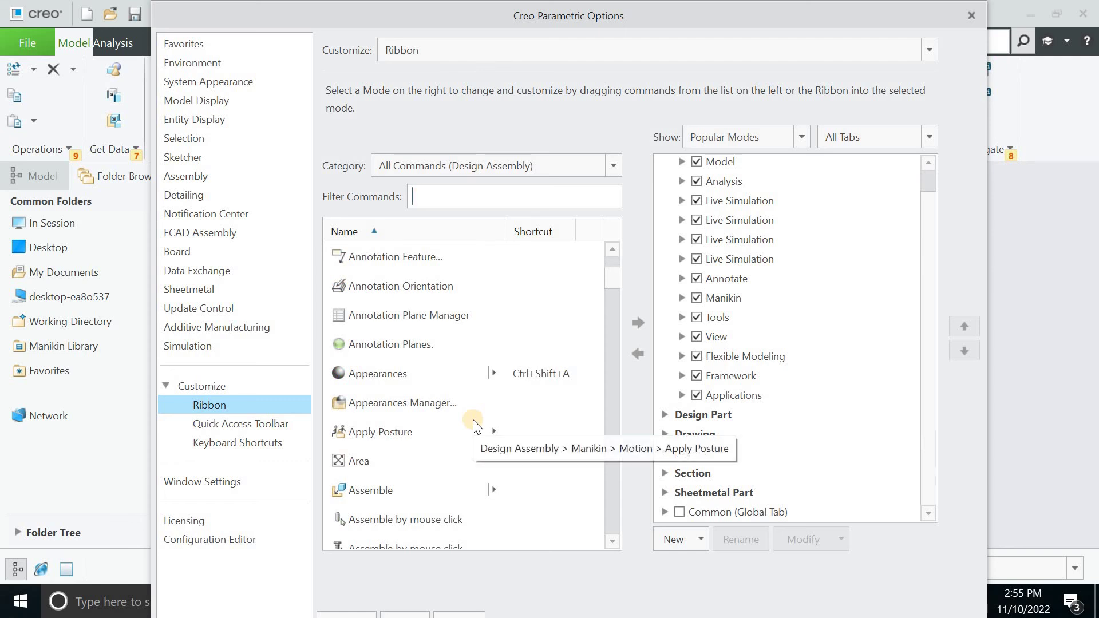
scroll(472, 426, "up", 3)
type("ap")
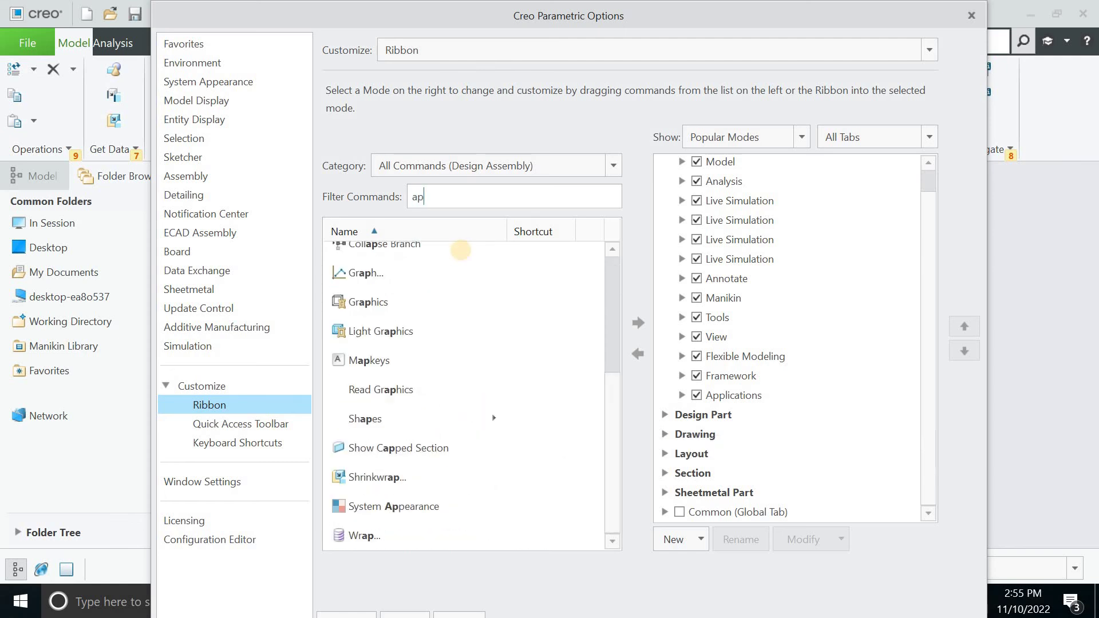
type("per")
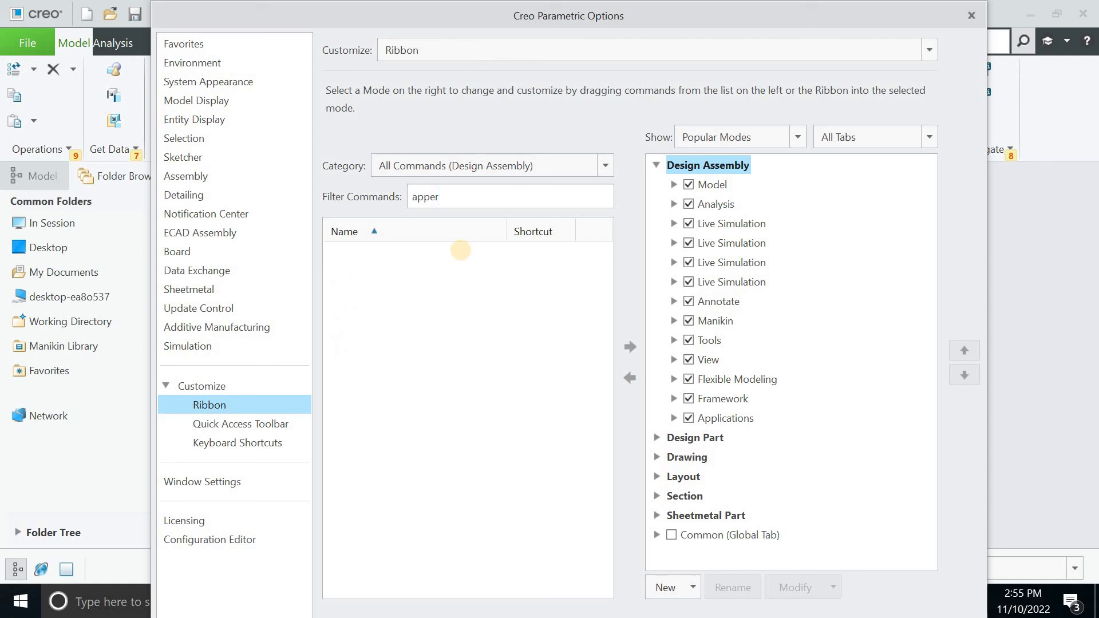
key("BackSpace")
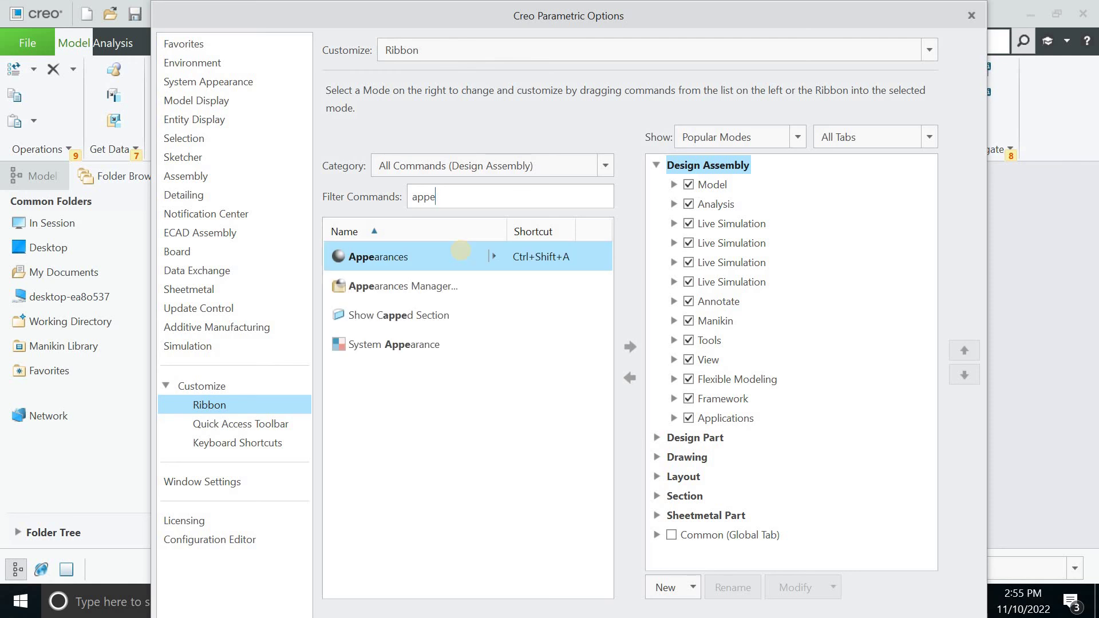
Add the Appearances command to the Get Data group of the assembly Model ribbon and close the options dialog.
right_click(418, 267)
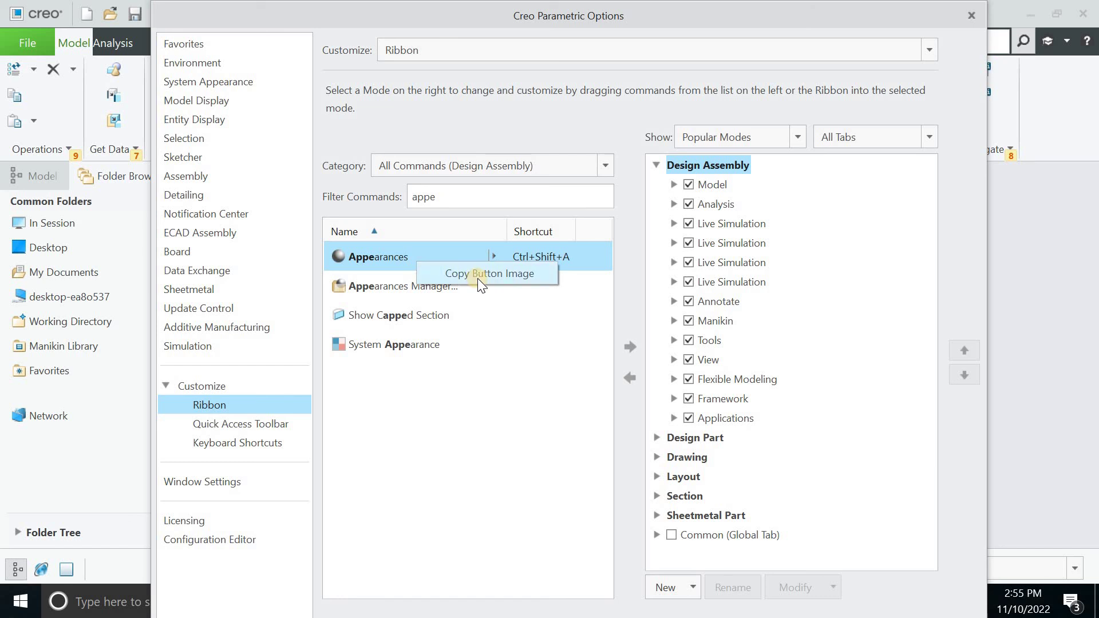
left_click_drag(478, 278, 122, 59)
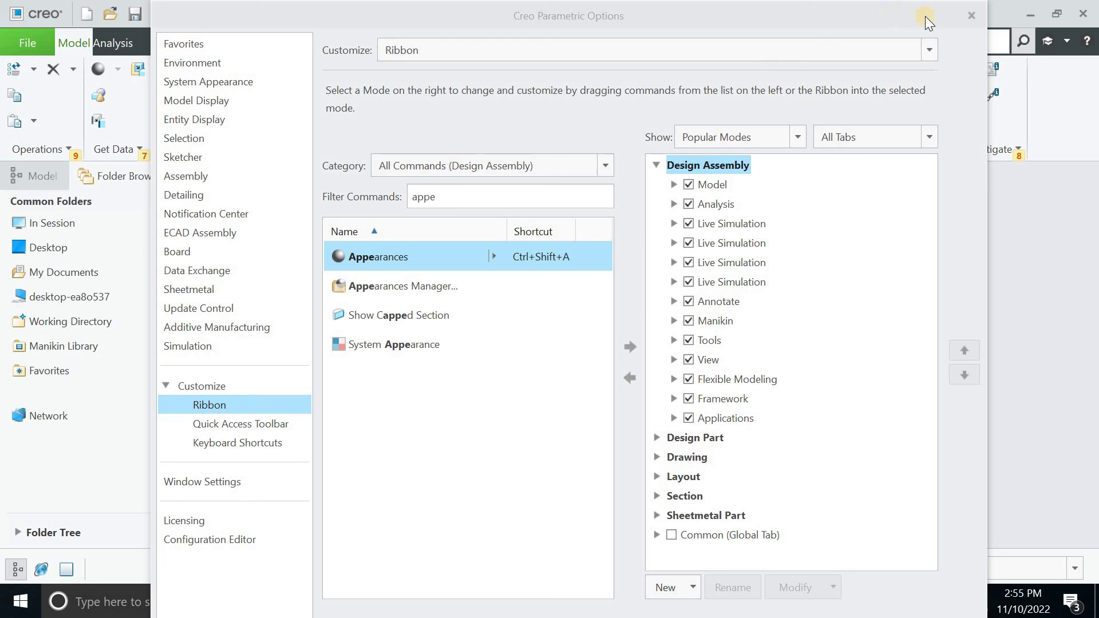
left_click(967, 19)
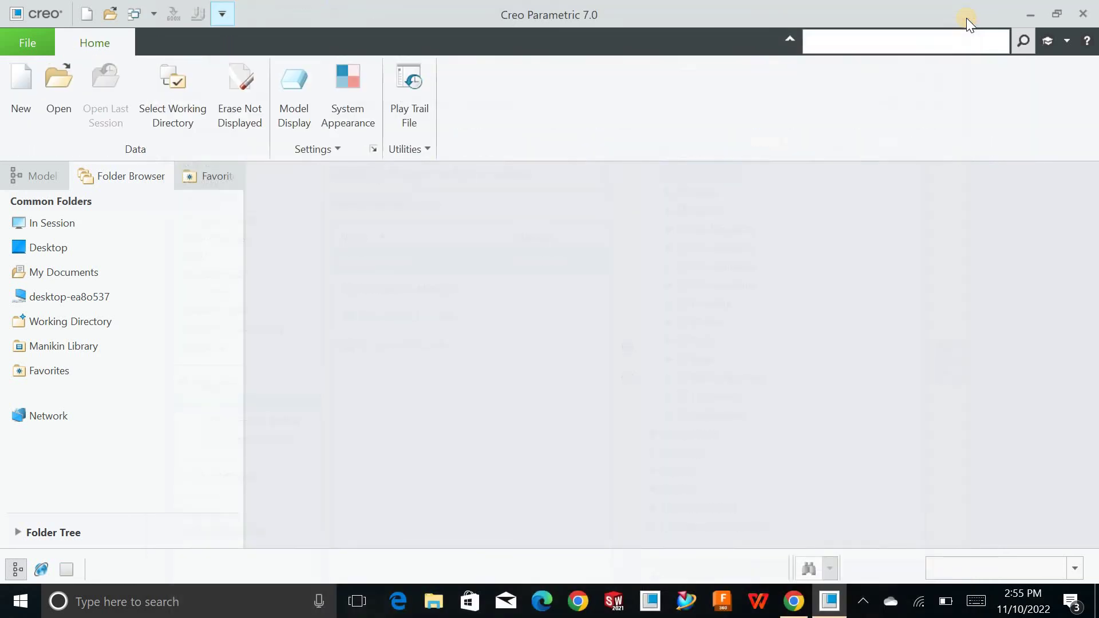